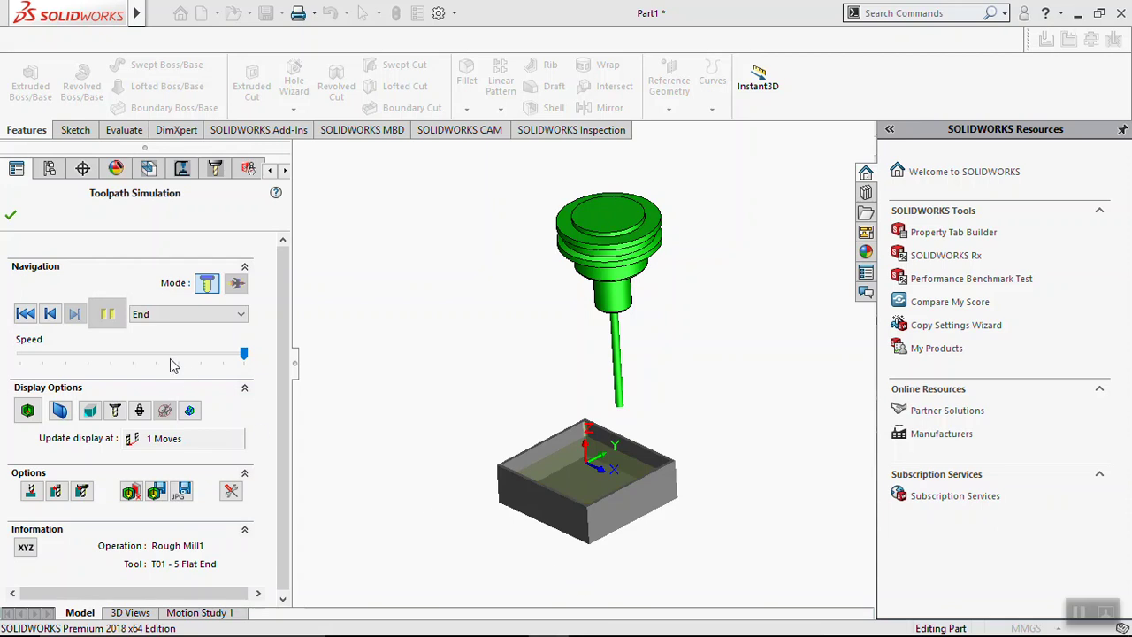
# Lower the simulation playback speed, step back one move from the end, and resume playing.
pyautogui.moveTo(467, 200)
pyautogui.mouseDown(button='middle')
pyautogui.moveTo(659, 267)
pyautogui.moveTo(578, 252)
pyautogui.moveTo(635, 425)
pyautogui.moveTo(570, 519)
pyautogui.mouseUp(button='middle')
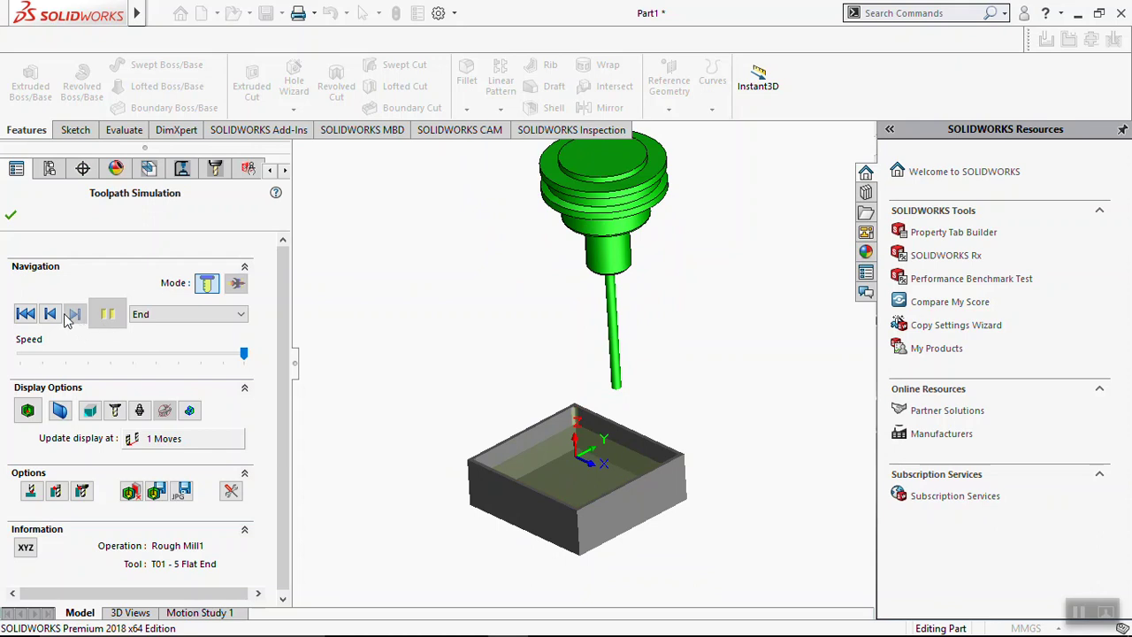
pyautogui.moveTo(474, 355)
pyautogui.mouseDown(button='middle')
pyautogui.moveTo(481, 283)
pyautogui.moveTo(470, 291)
pyautogui.moveTo(491, 335)
pyautogui.mouseUp(button='middle')
pyautogui.scroll(3, 585, 349)
pyautogui.scroll(-3, 586, 350)
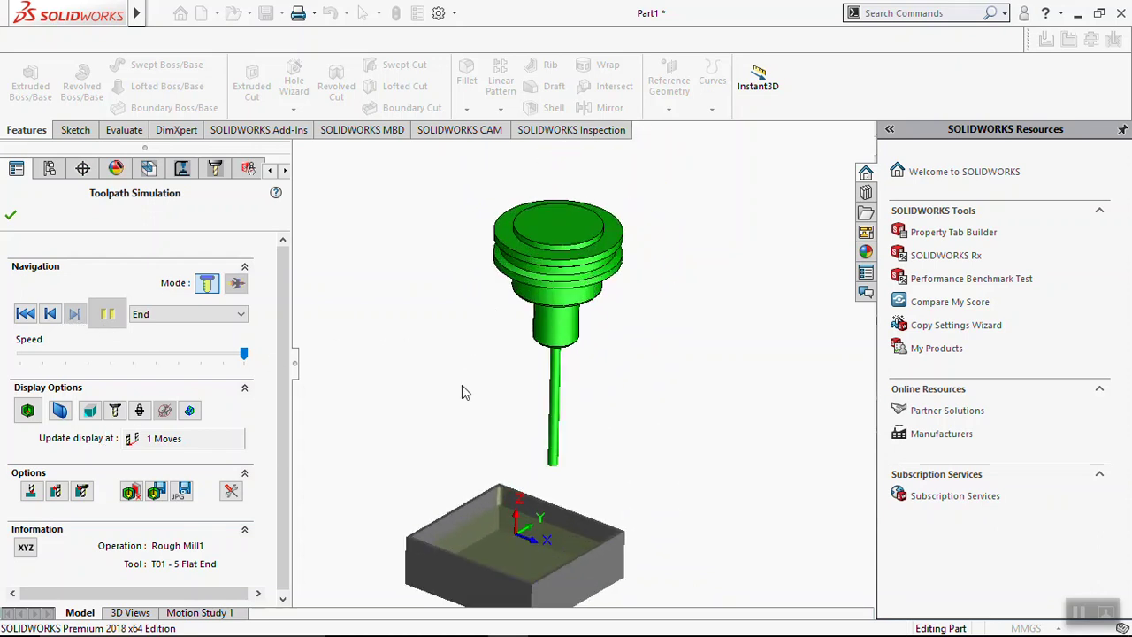
pyautogui.moveTo(282, 369); pyautogui.dragTo(301, 441)
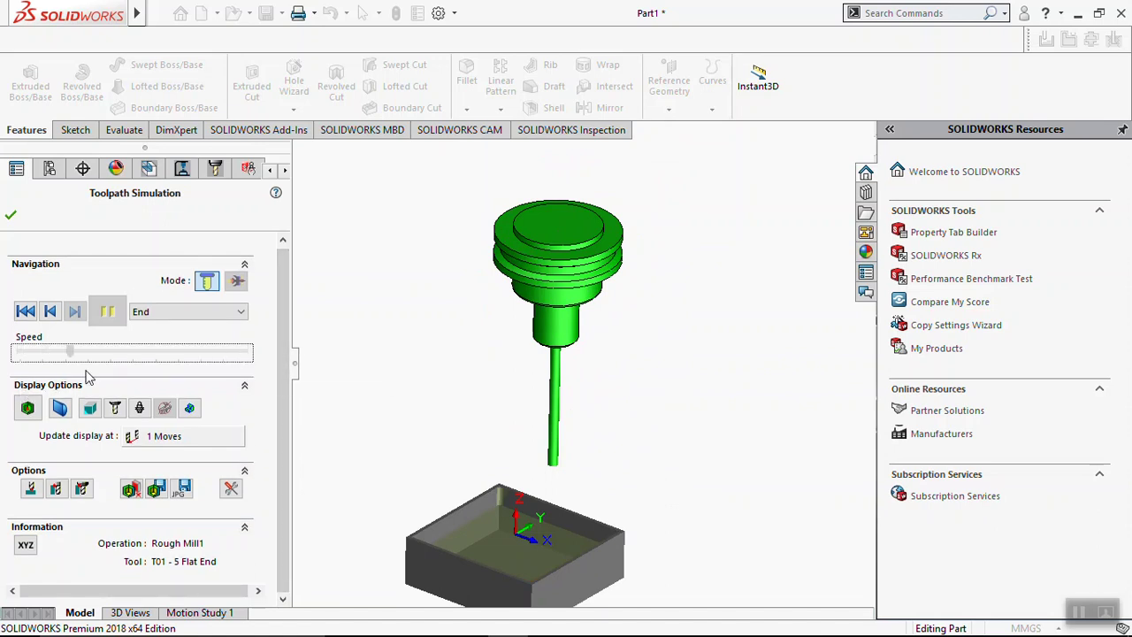
pyautogui.click(50, 315)
pyautogui.click(106, 313)
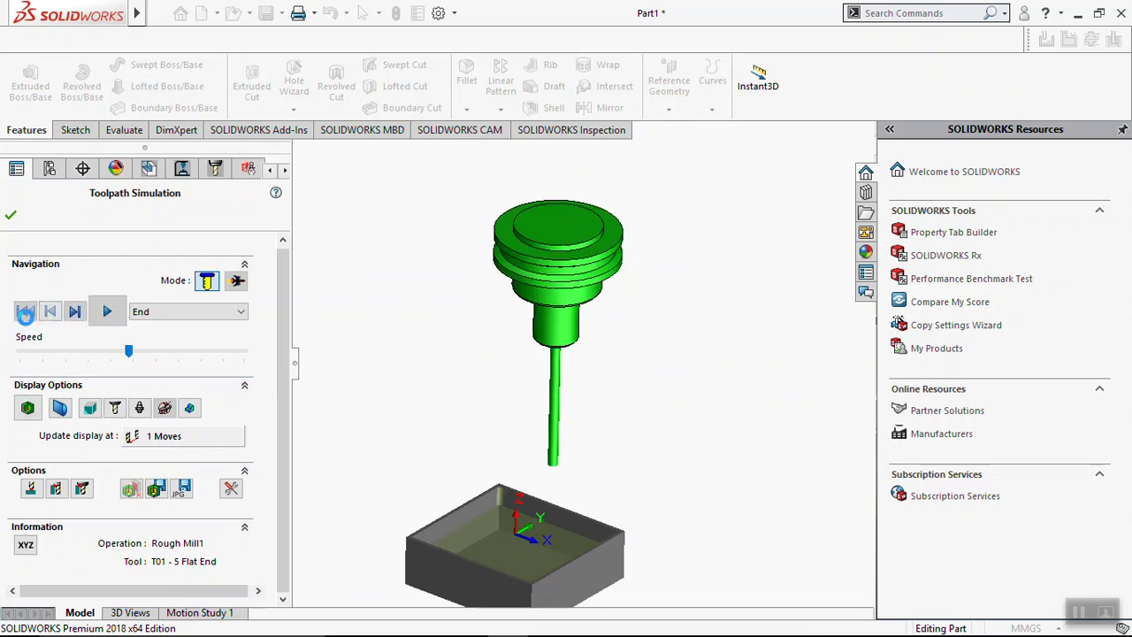
# Rewind and replay the rough-mill simulation at higher speed, briefly opening and cancelling the STL export.
pyautogui.click(25, 315)
pyautogui.click(106, 311)
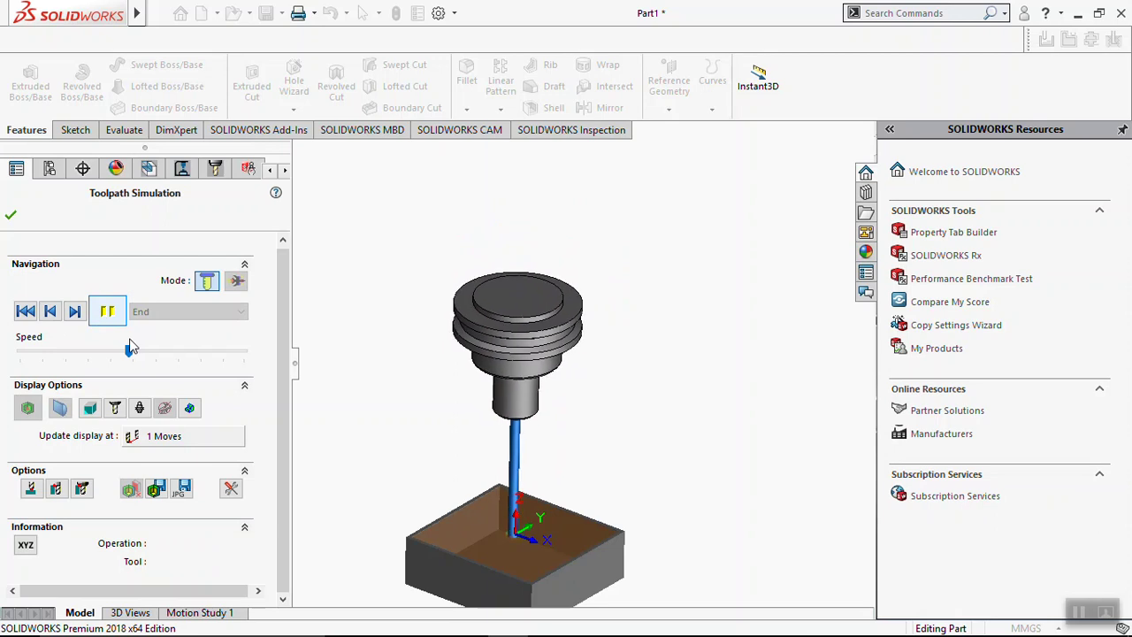
pyautogui.moveTo(130, 348); pyautogui.dragTo(215, 352)
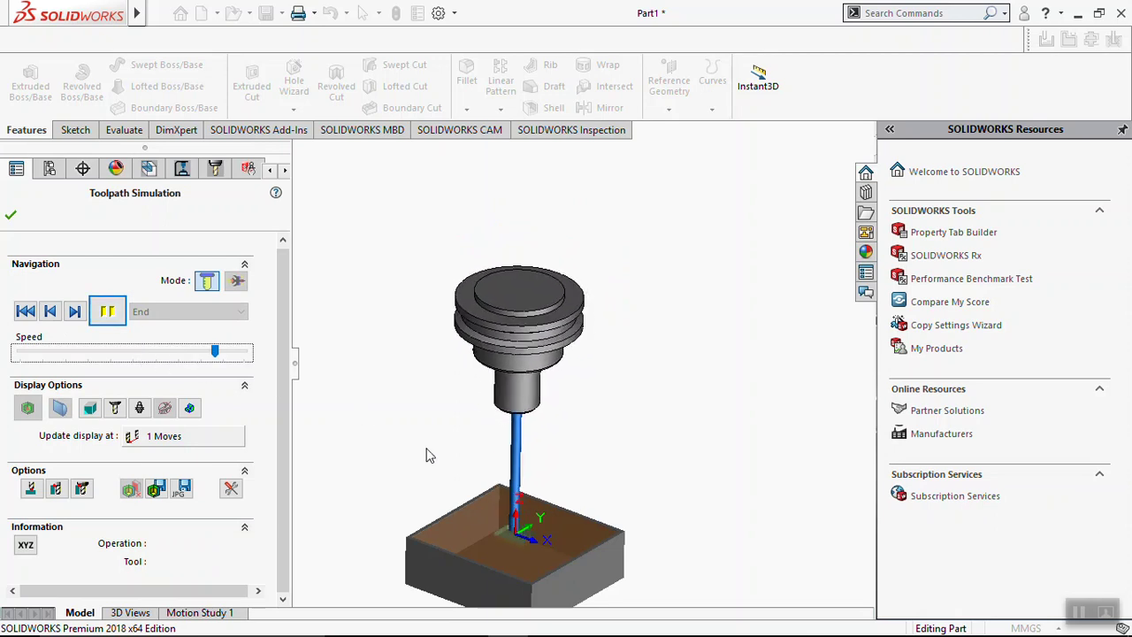
pyautogui.scroll(-2, 442, 478)
pyautogui.scroll(-2, 495, 520)
pyautogui.scroll(-3, 482, 526)
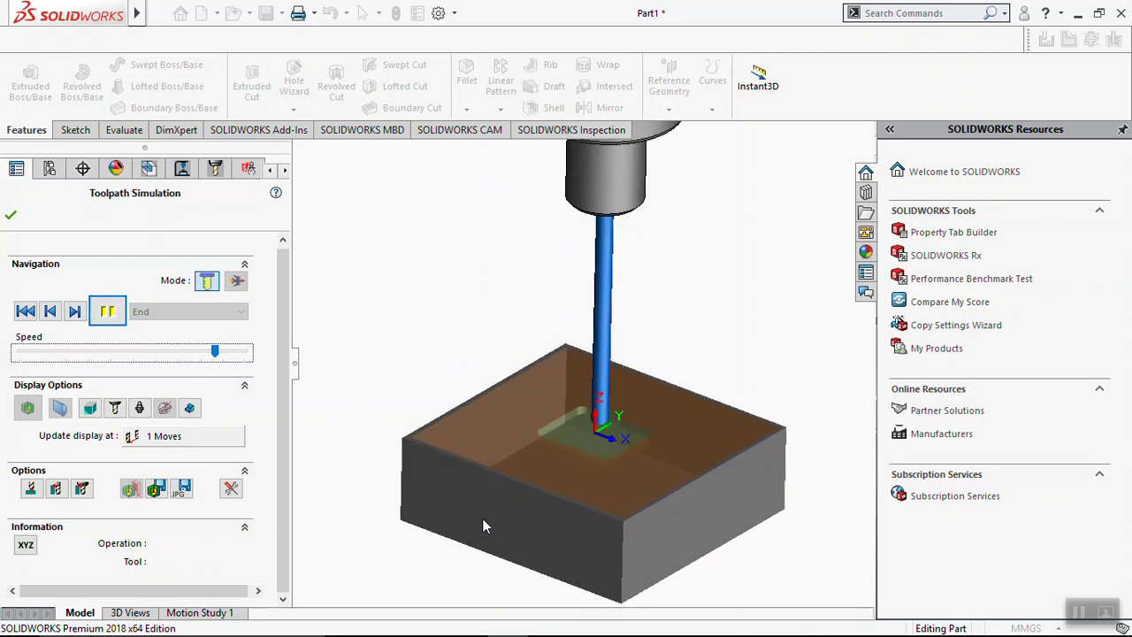
pyautogui.moveTo(689, 456); pyautogui.dragTo(654, 416, button='middle')
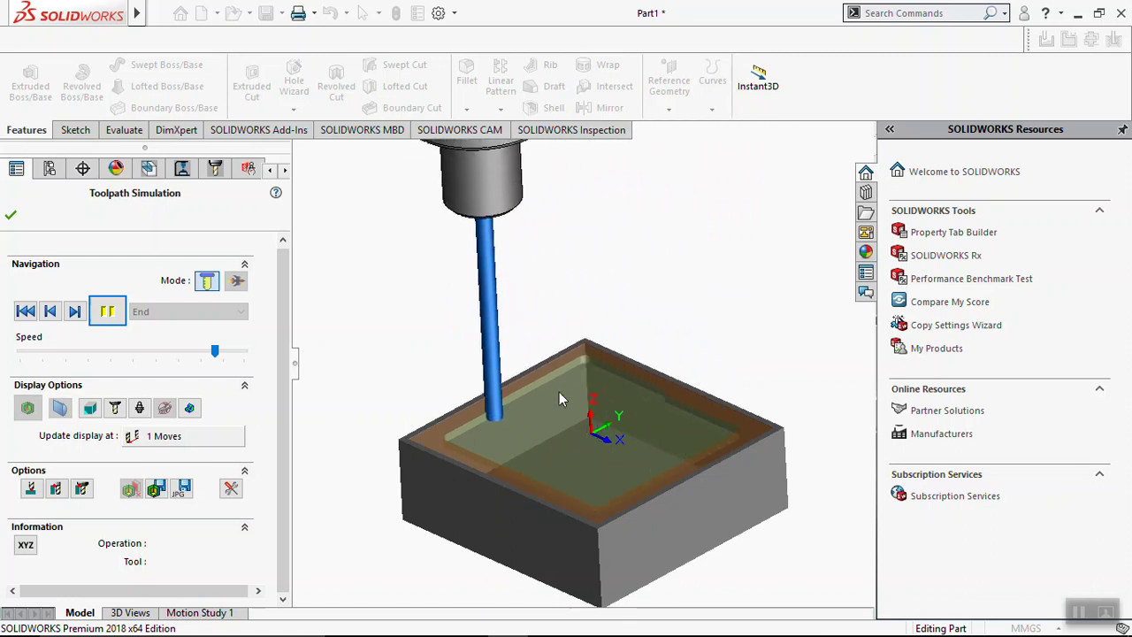
pyautogui.click(157, 492)
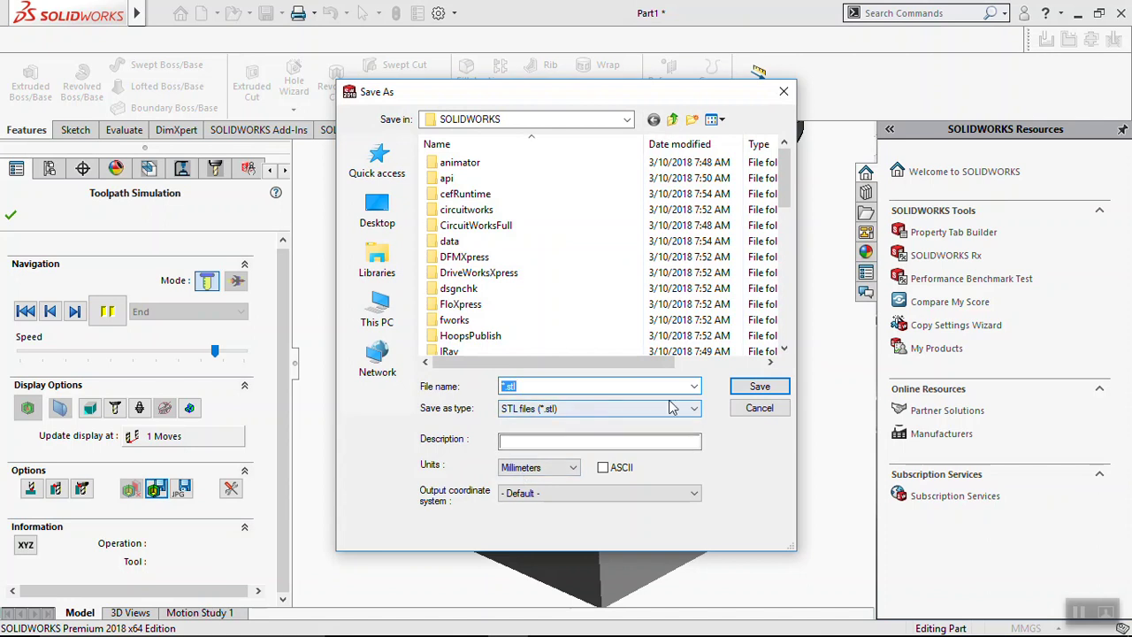
pyautogui.click(769, 408)
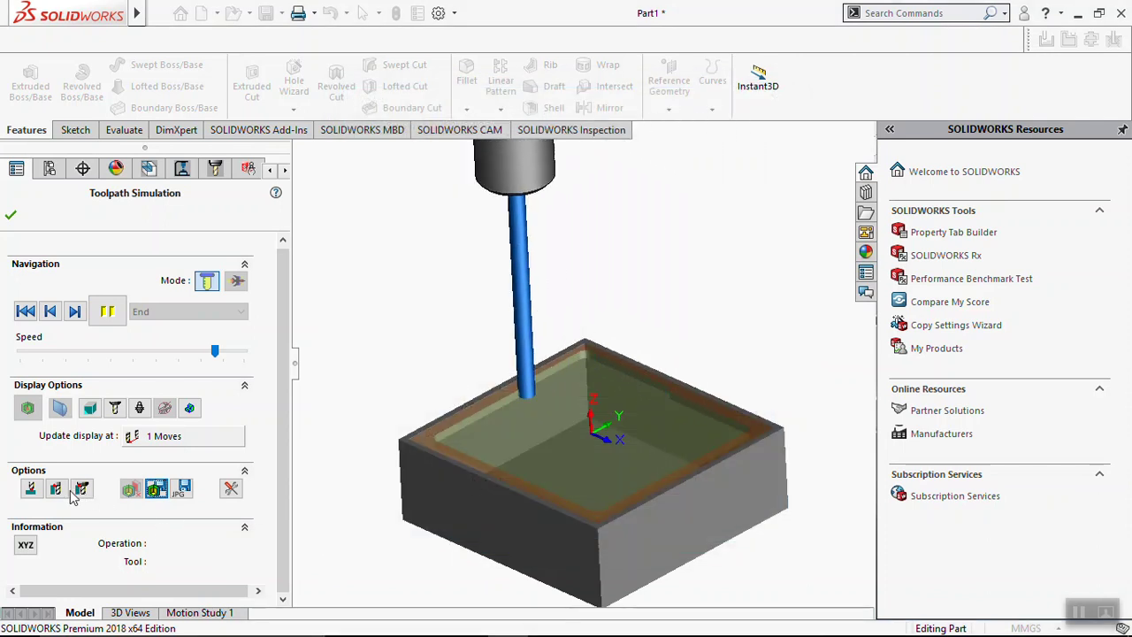
# Set the stock display to Shaded With Edges.
pyautogui.click(92, 410)
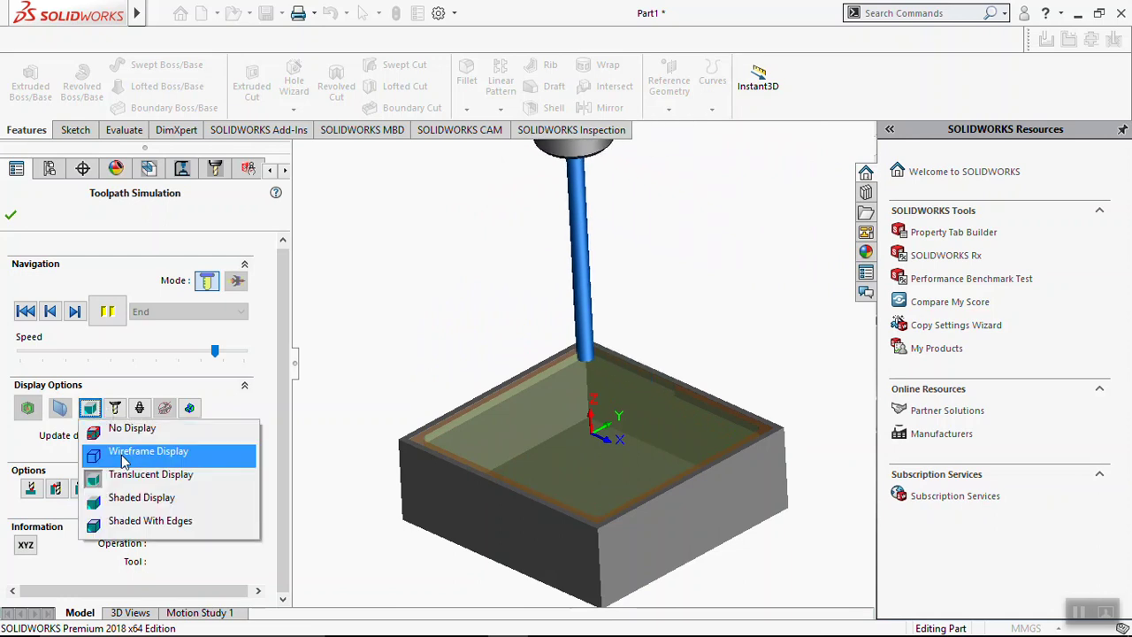
pyautogui.click(137, 525)
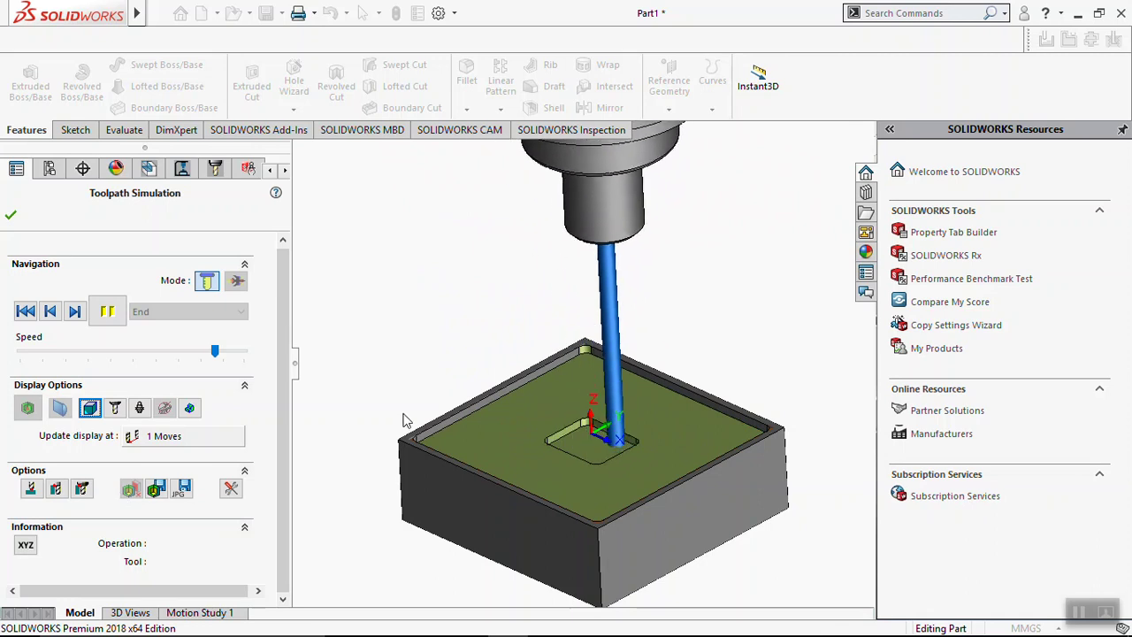
pyautogui.scroll(3, 619, 406)
pyautogui.scroll(-2, 681, 295)
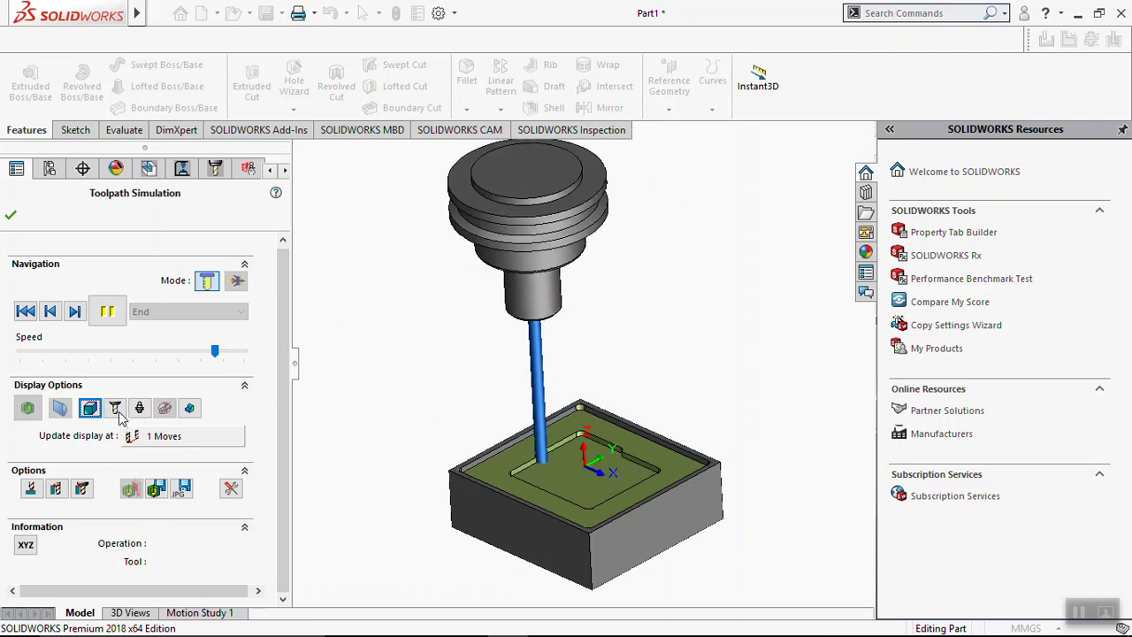
# Hide the cutting tool, then show it Shaded With Edges again.
pyautogui.click(115, 408)
pyautogui.click(146, 430)
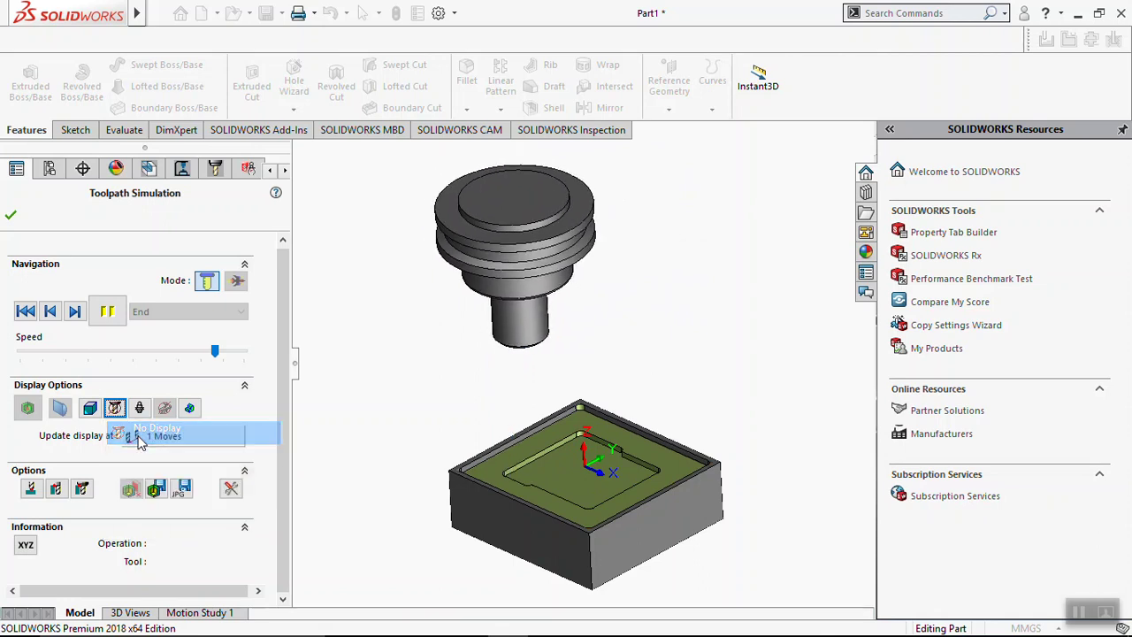
pyautogui.click(115, 408)
pyautogui.click(190, 531)
# Cycle the tool holder through Shaded, Wireframe and hidden, ending at Shaded With Edges.
pyautogui.click(140, 410)
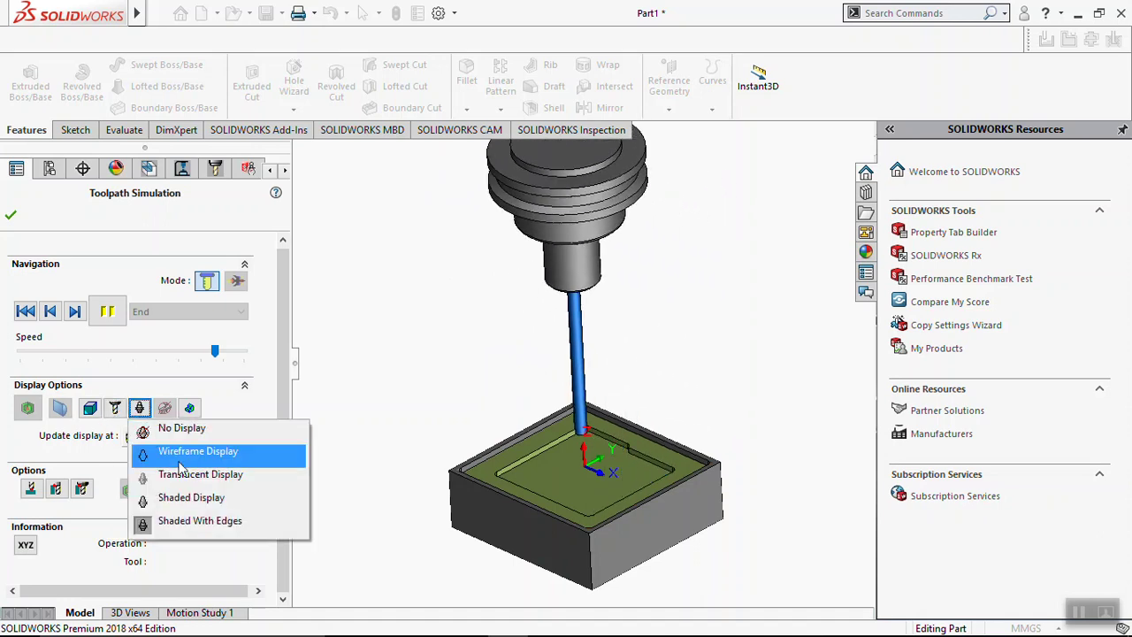
pyautogui.click(209, 500)
pyautogui.click(140, 408)
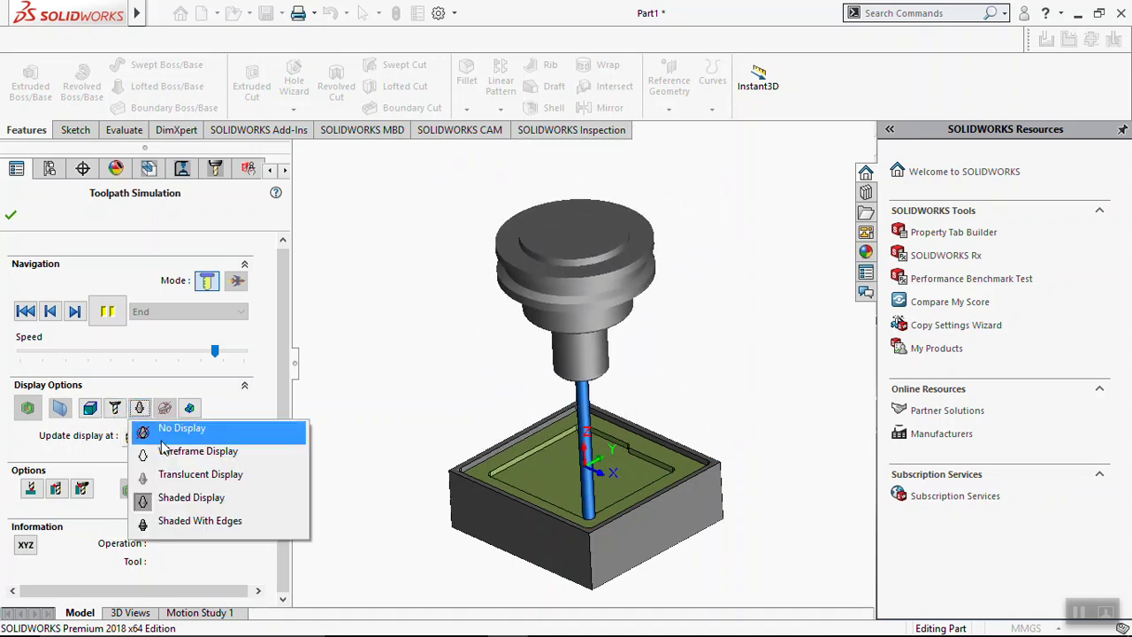
pyautogui.click(186, 453)
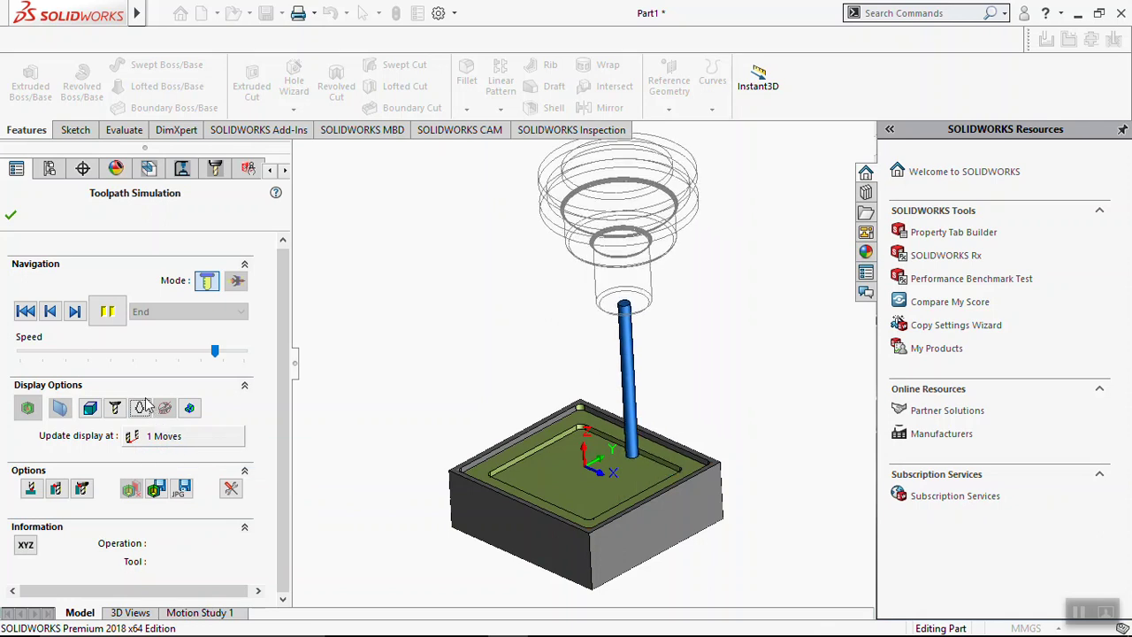
pyautogui.click(140, 407)
pyautogui.click(158, 434)
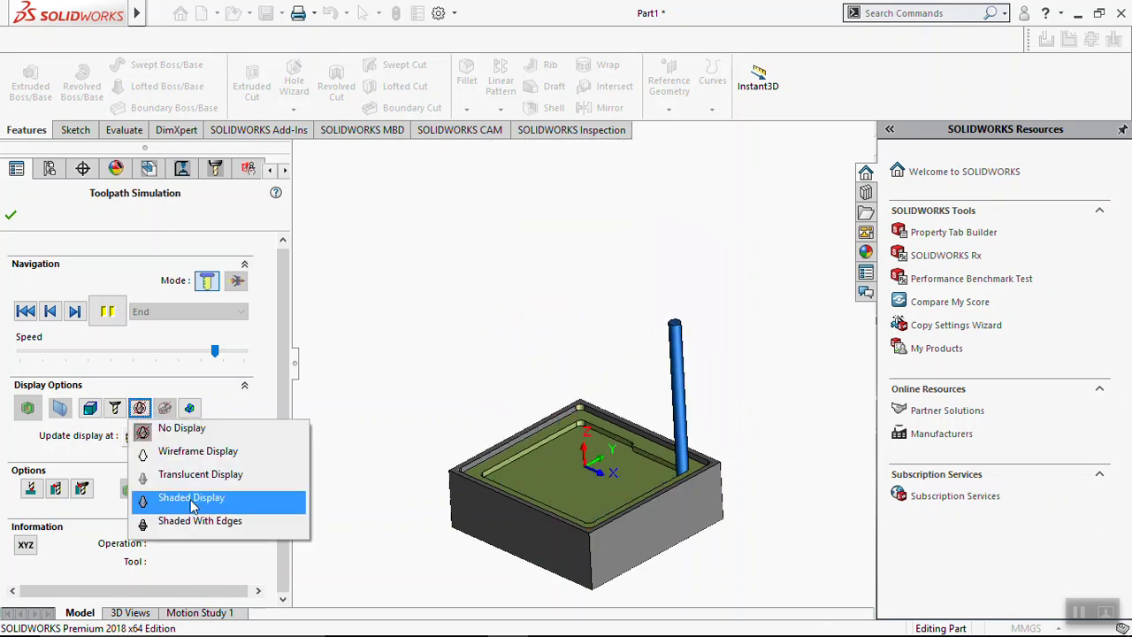
pyautogui.click(193, 530)
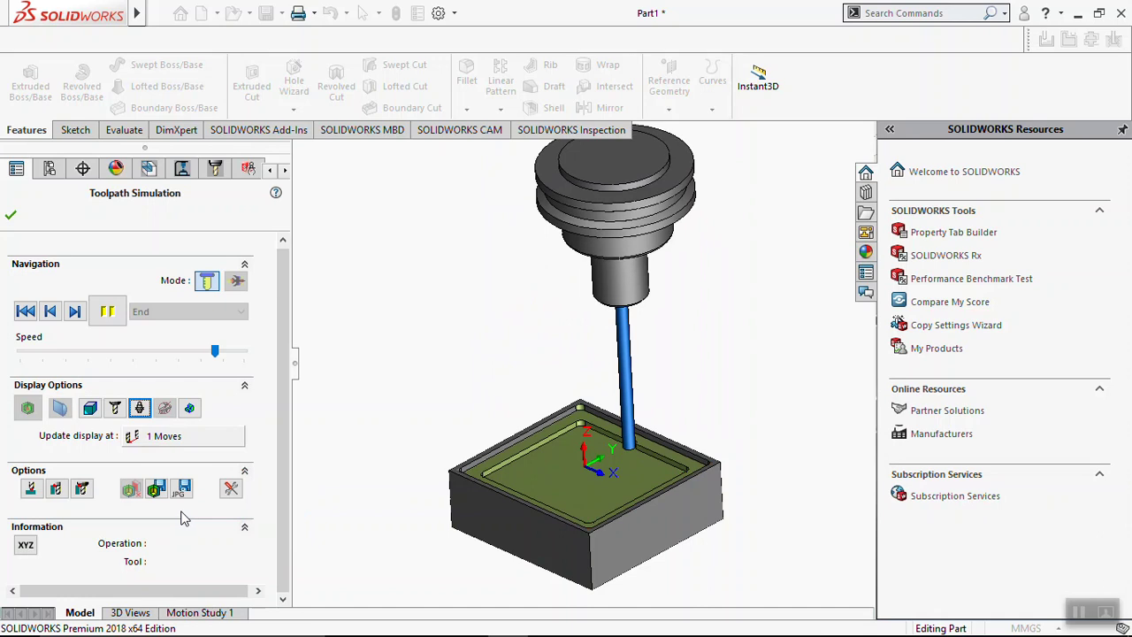
pyautogui.click(190, 409)
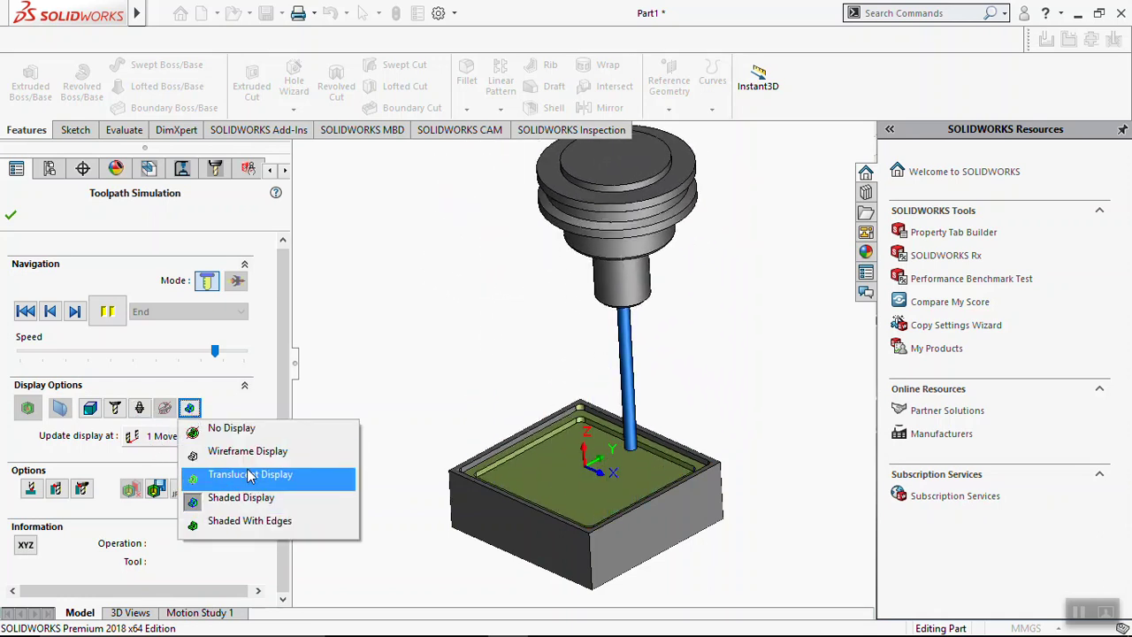
# Make the part translucent and set the stock to plain Shaded Display.
pyautogui.click(250, 476)
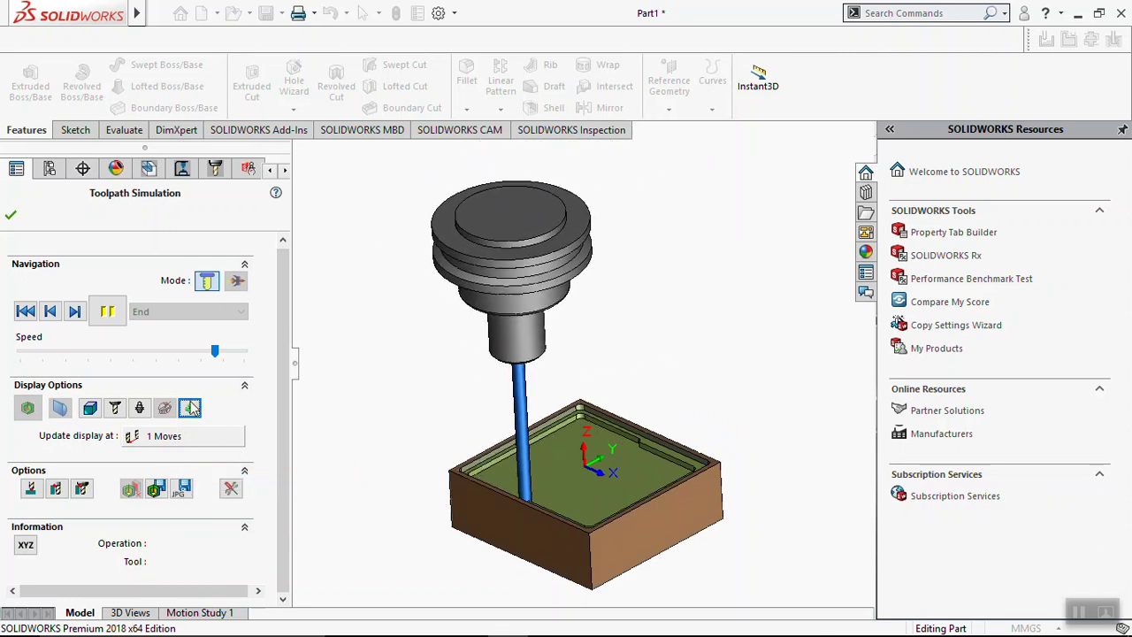
pyautogui.click(90, 410)
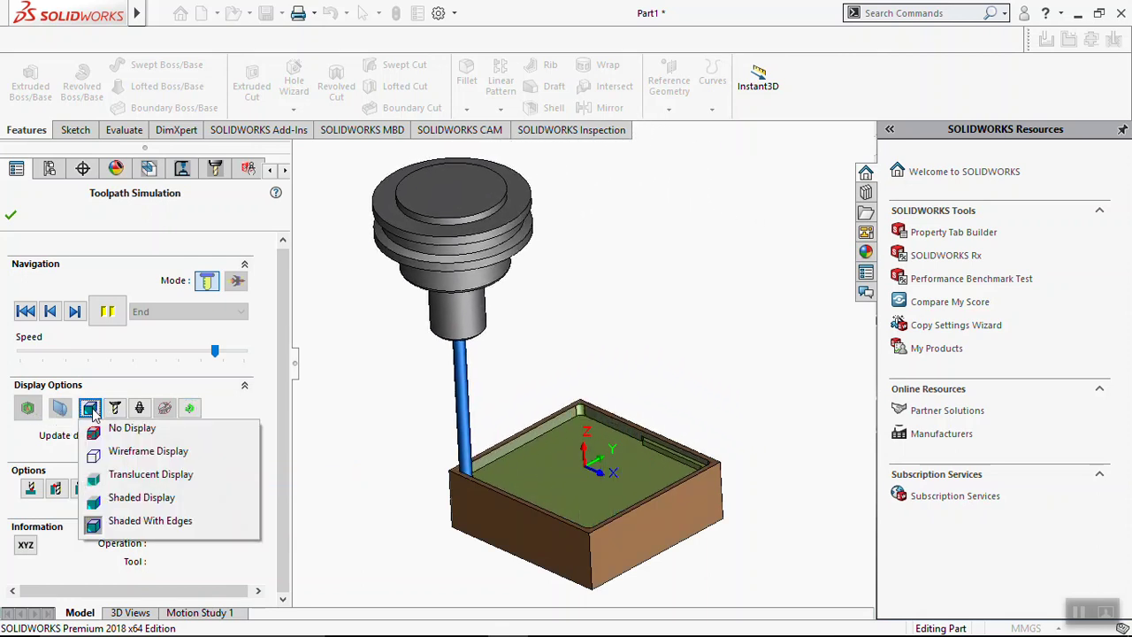
pyautogui.click(135, 500)
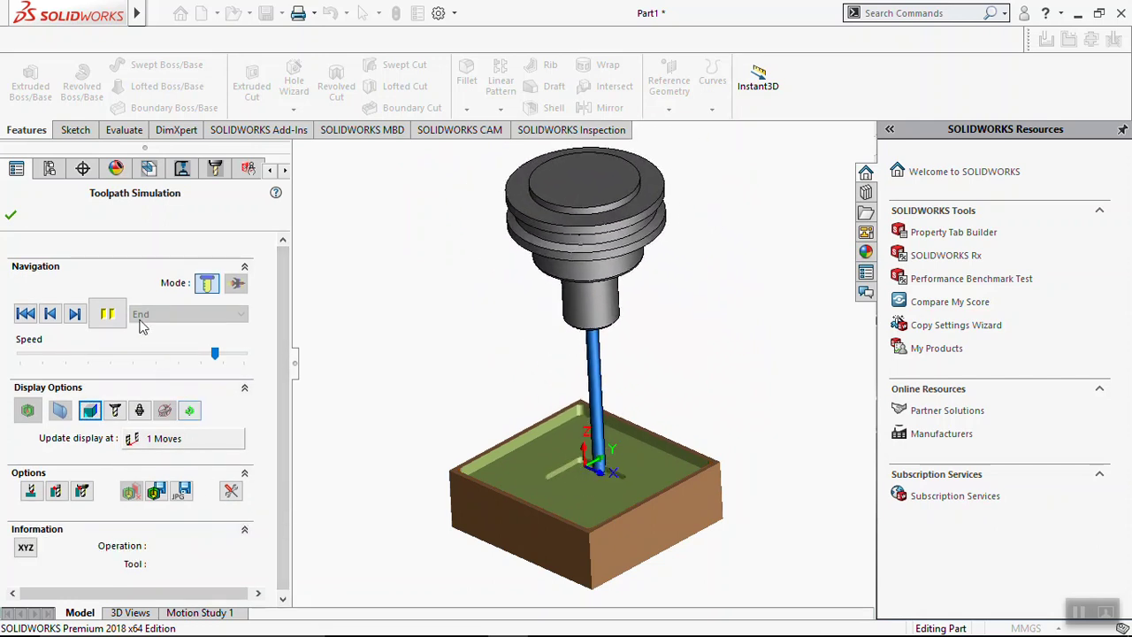
pyautogui.click(246, 266)
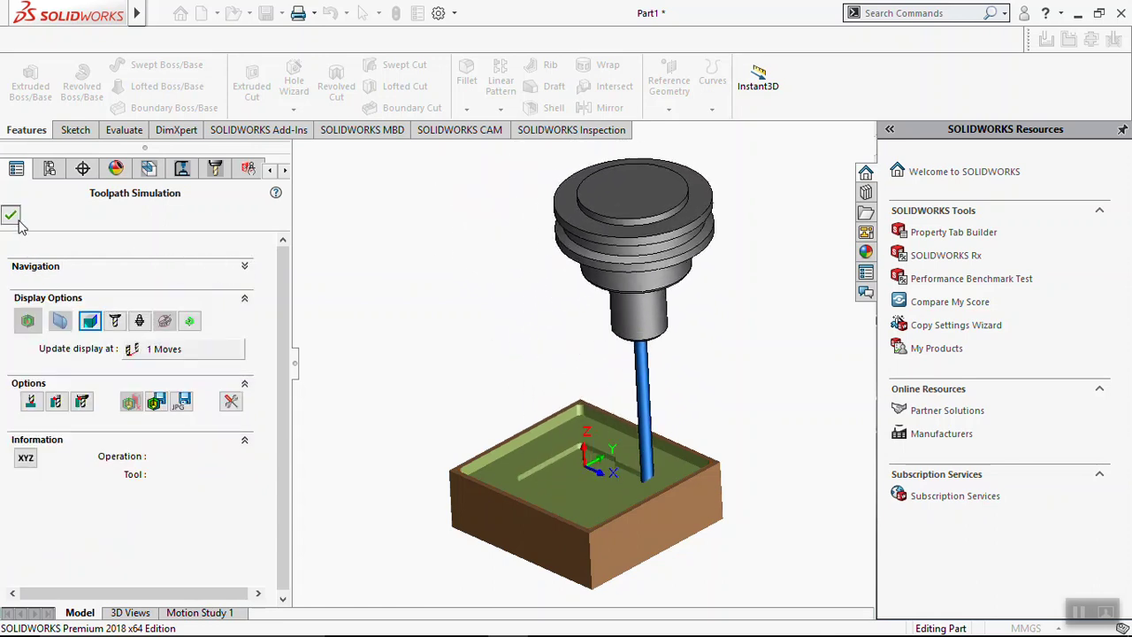
# Close the toolpath simulation and start post-processing Rough Mill1.
pyautogui.click(11, 215)
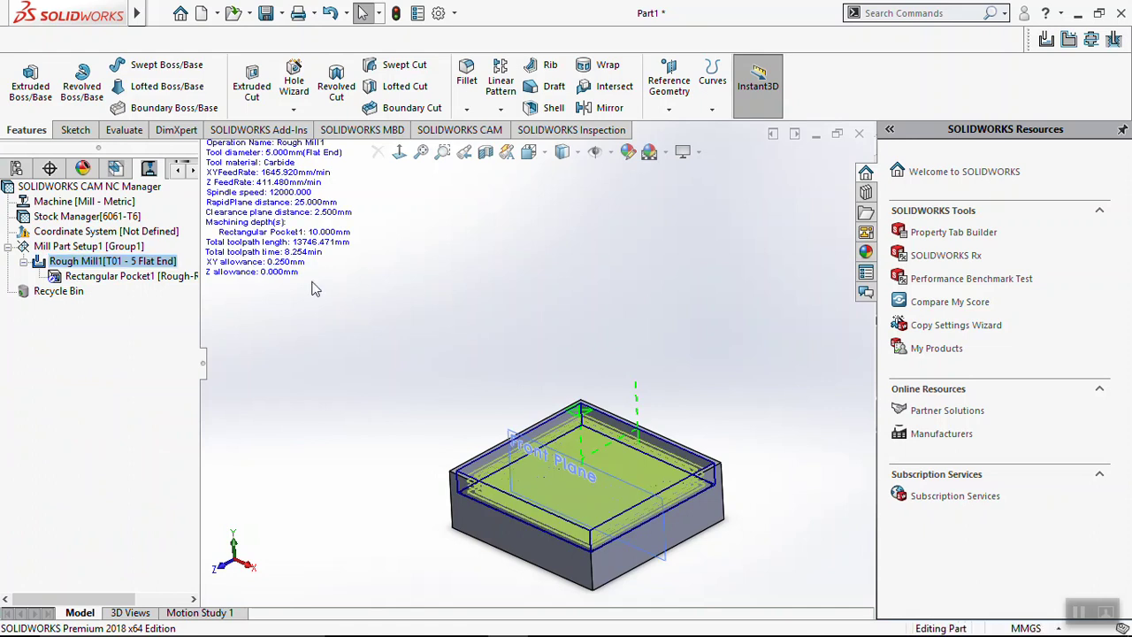
pyautogui.rightClick(131, 262)
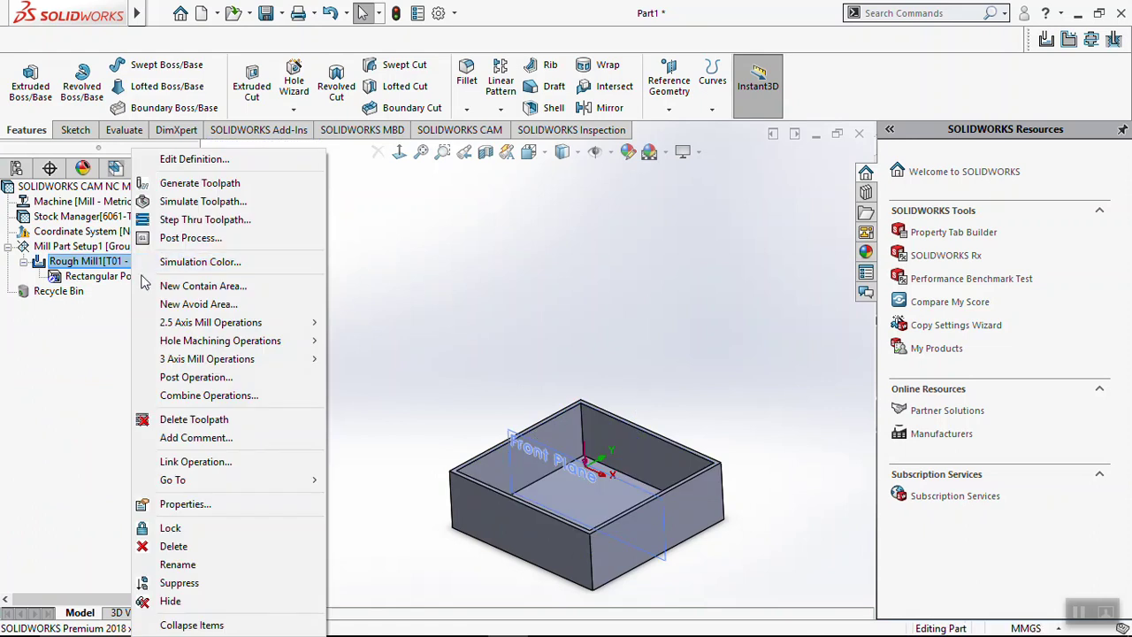
pyautogui.click(190, 238)
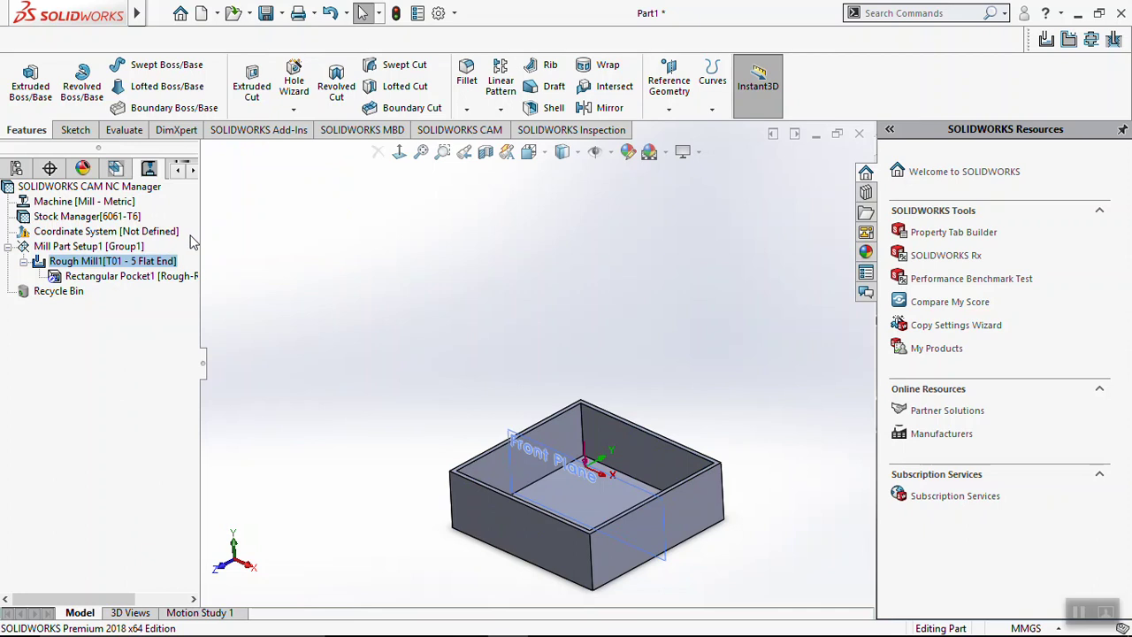
# Save the output file Part1 as M3Axis-Tutorial (*.txt) in the Documents folder.
pyautogui.click(482, 442)
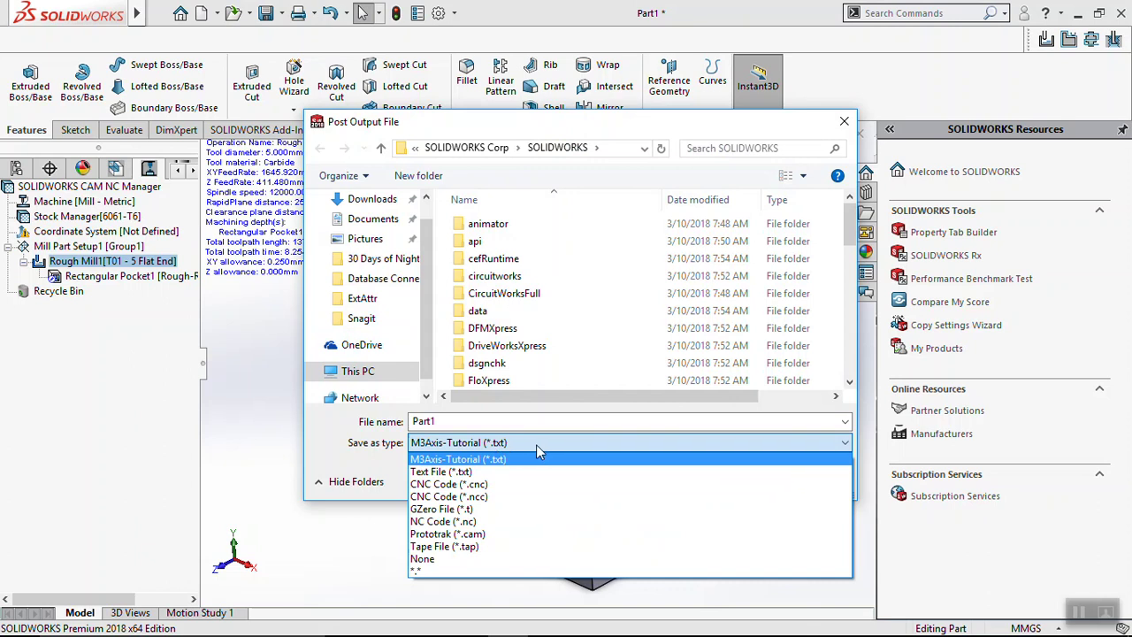
pyautogui.click(537, 444)
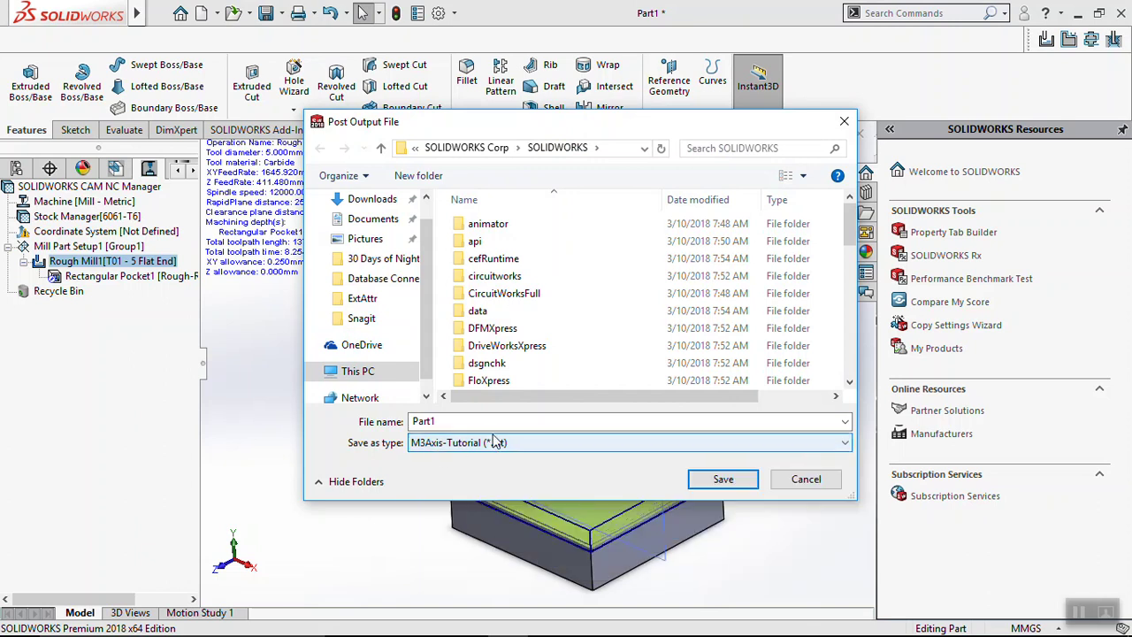
pyautogui.click(715, 478)
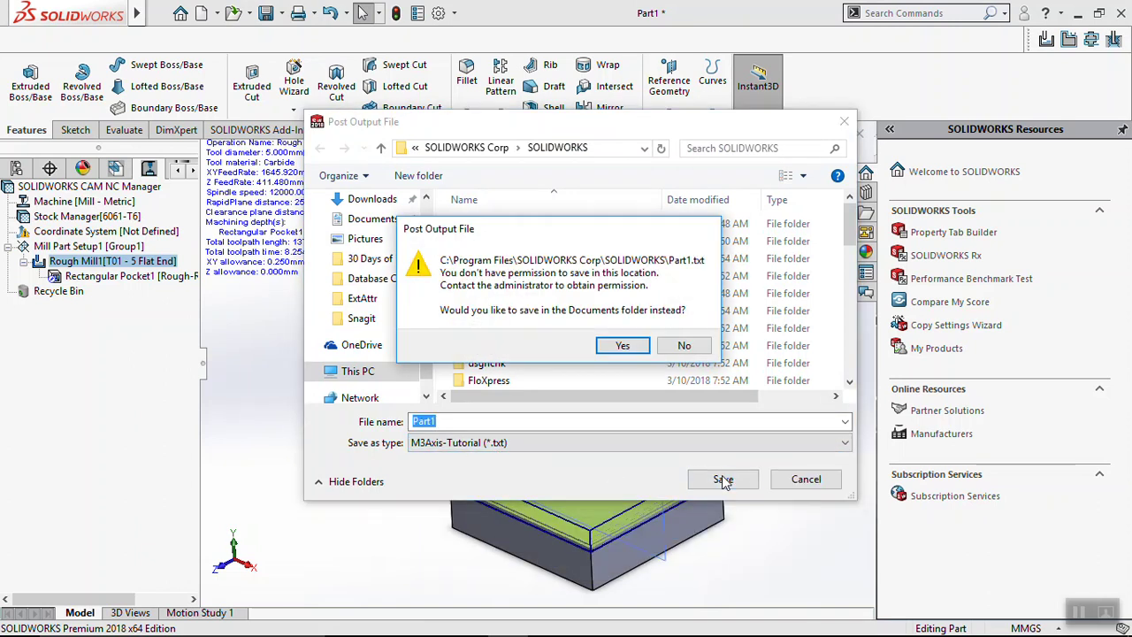
pyautogui.click(624, 346)
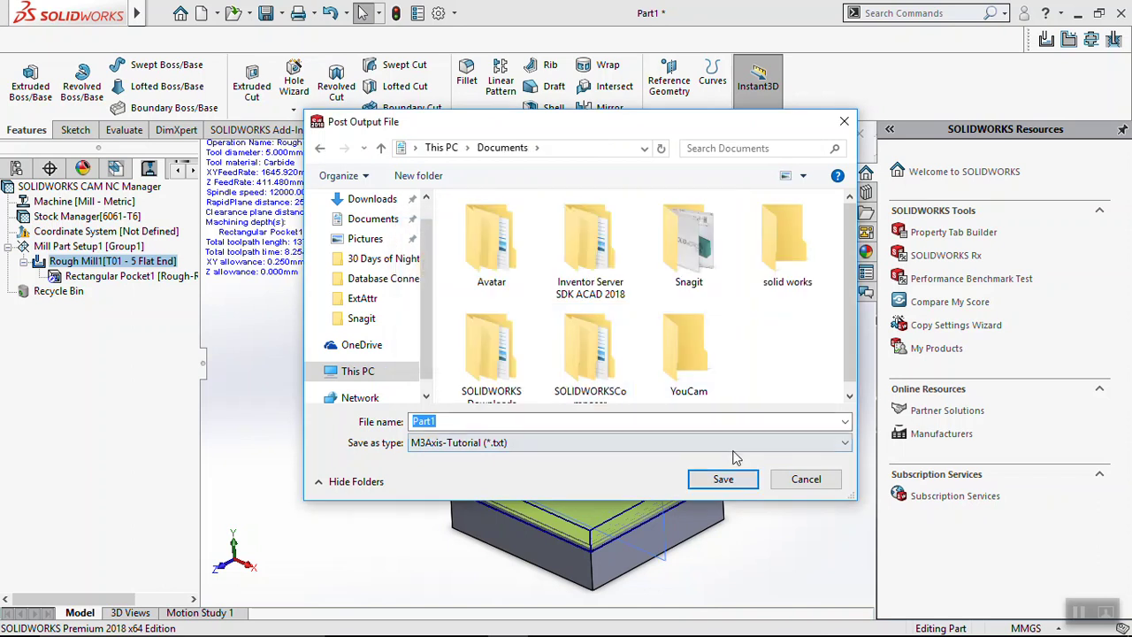
pyautogui.click(733, 485)
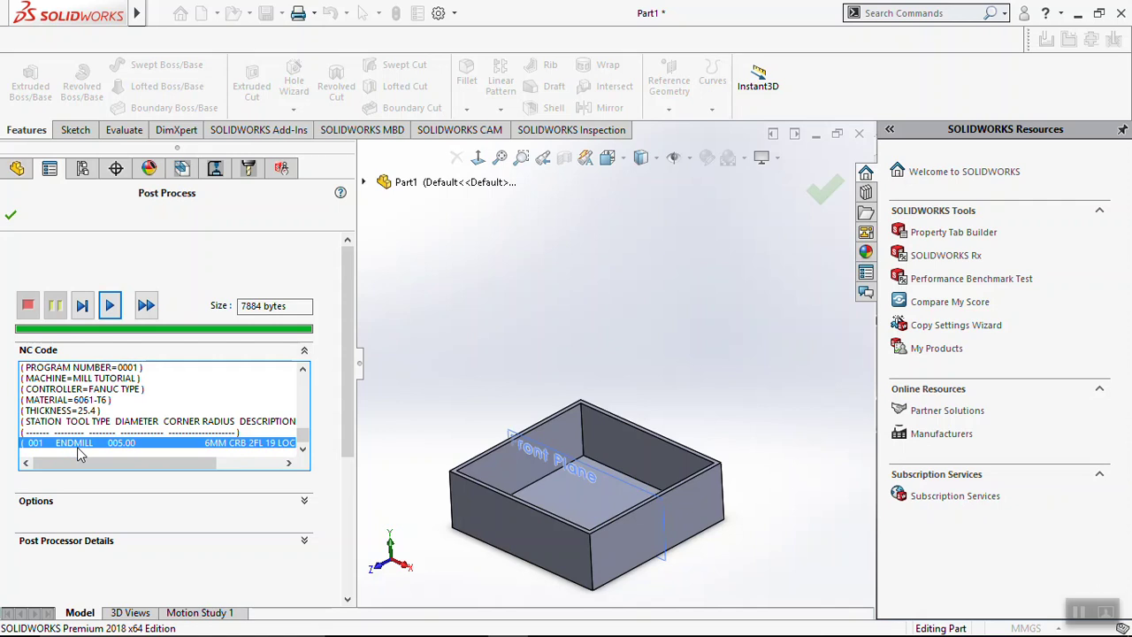
# Close the Post Process panel after the 7884-byte NC code is generated.
pyautogui.scroll(6, 77, 447)
pyautogui.click(14, 216)
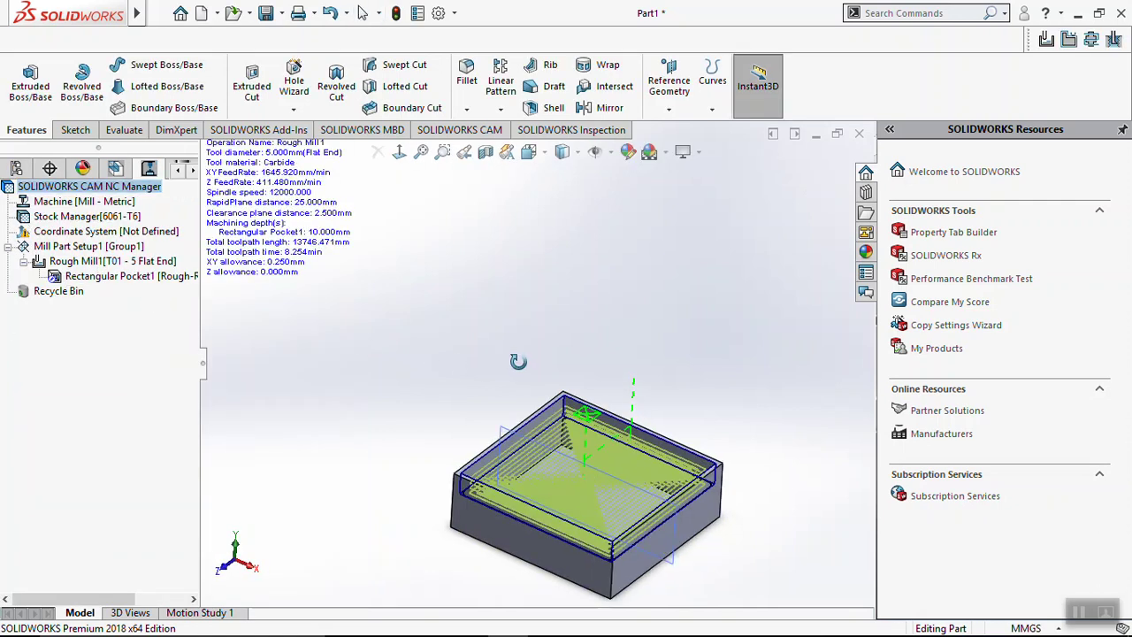
pyautogui.scroll(2, 521, 396)
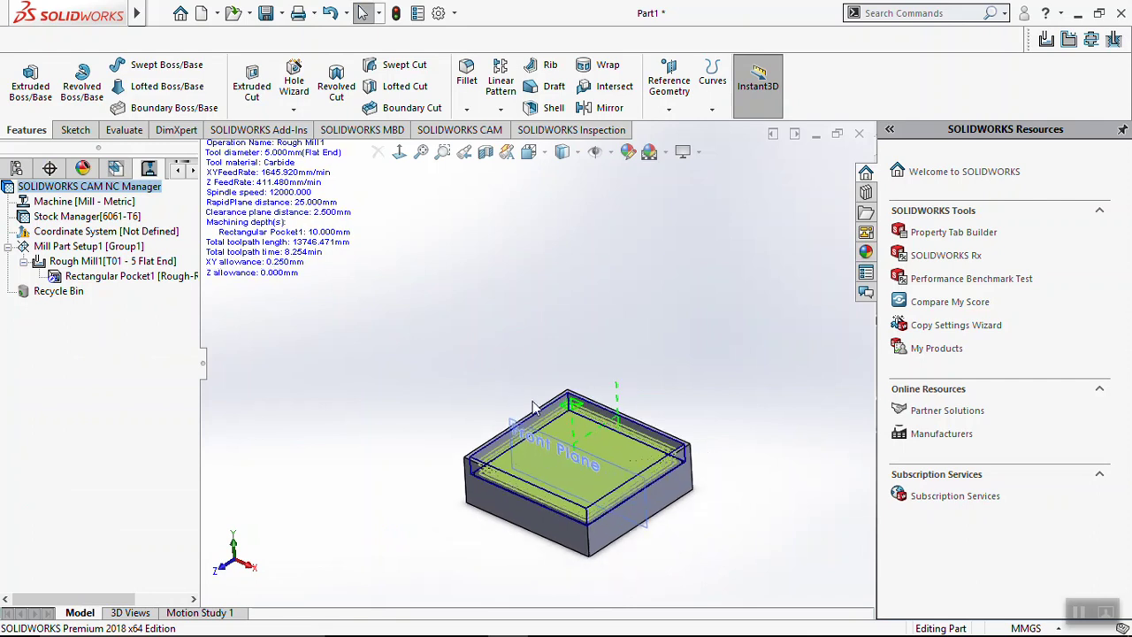
pyautogui.scroll(-2, 594, 431)
pyautogui.scroll(-2, 584, 562)
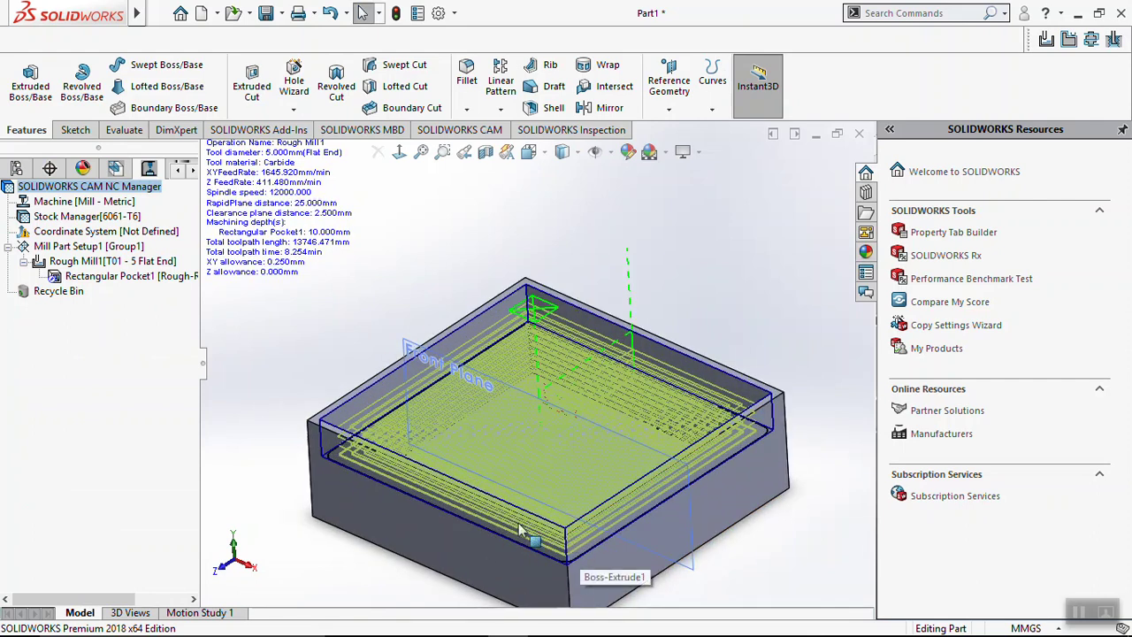
# Set Rectangular Pocket1's roughing pattern to Spiral Out, regenerating an 18933.980mm spiral toolpath.
pyautogui.click(132, 278)
pyautogui.rightClick(131, 284)
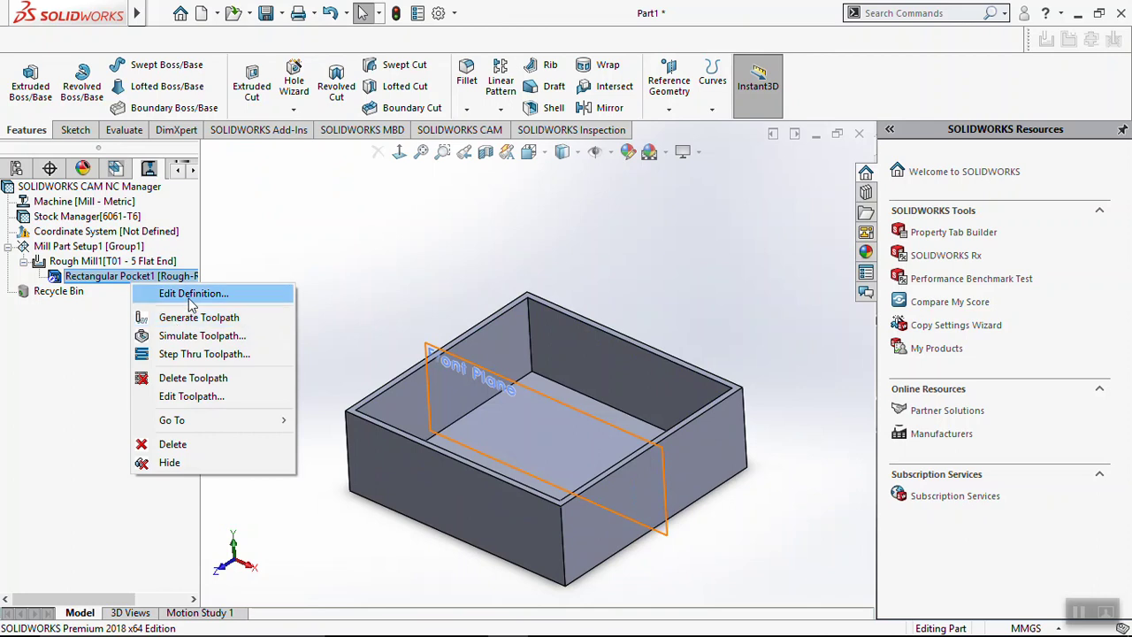
pyautogui.click(189, 299)
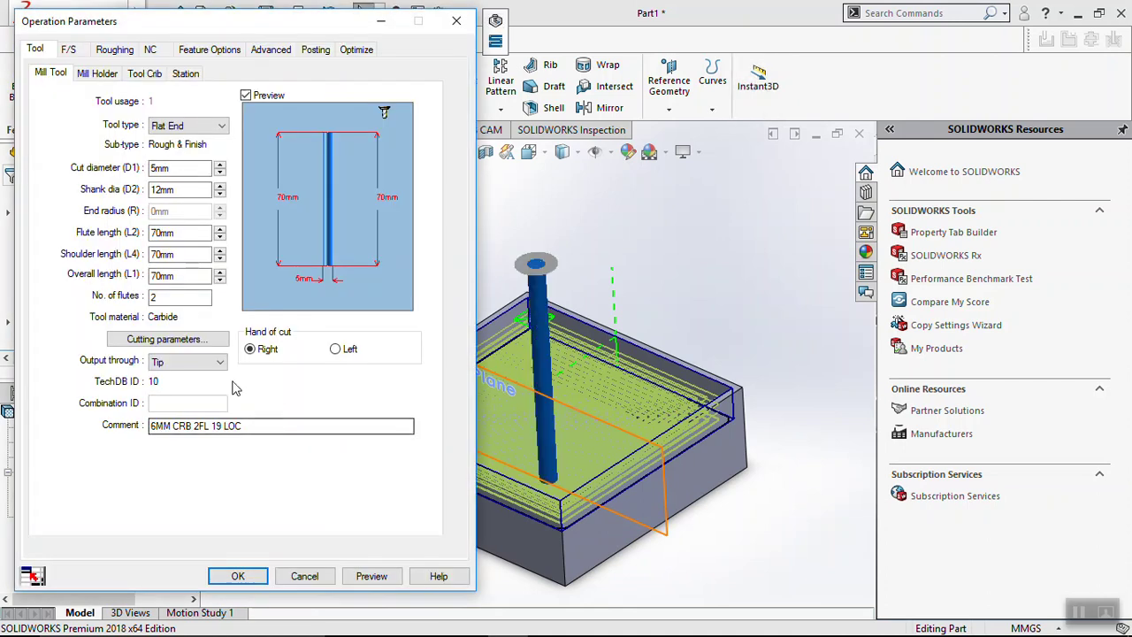
pyautogui.click(113, 51)
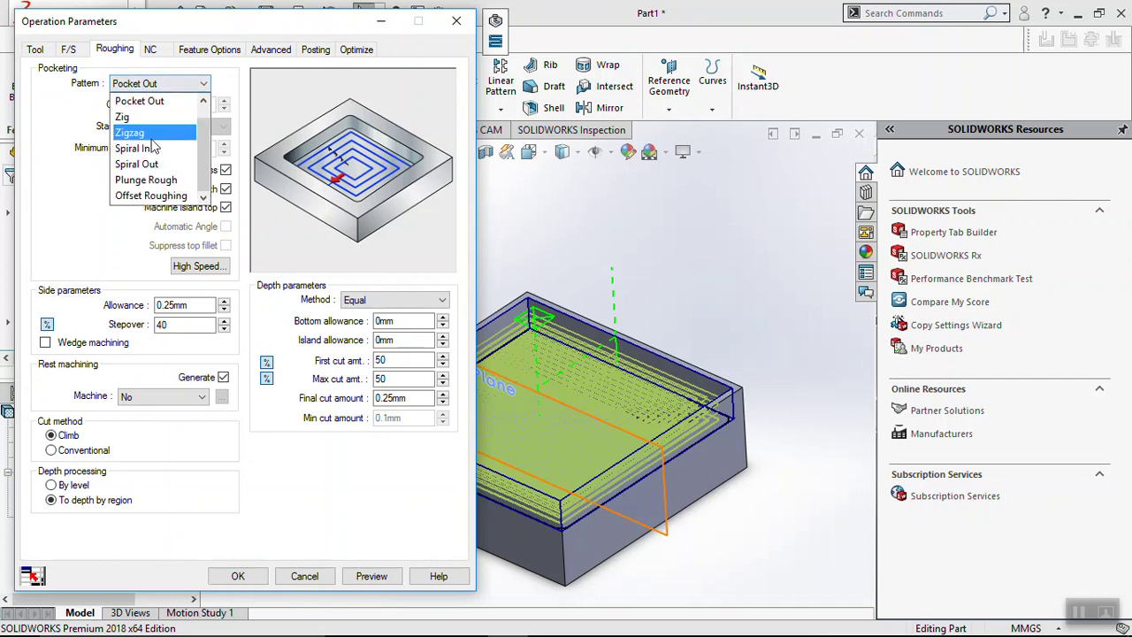
pyautogui.click(133, 132)
pyautogui.click(168, 85)
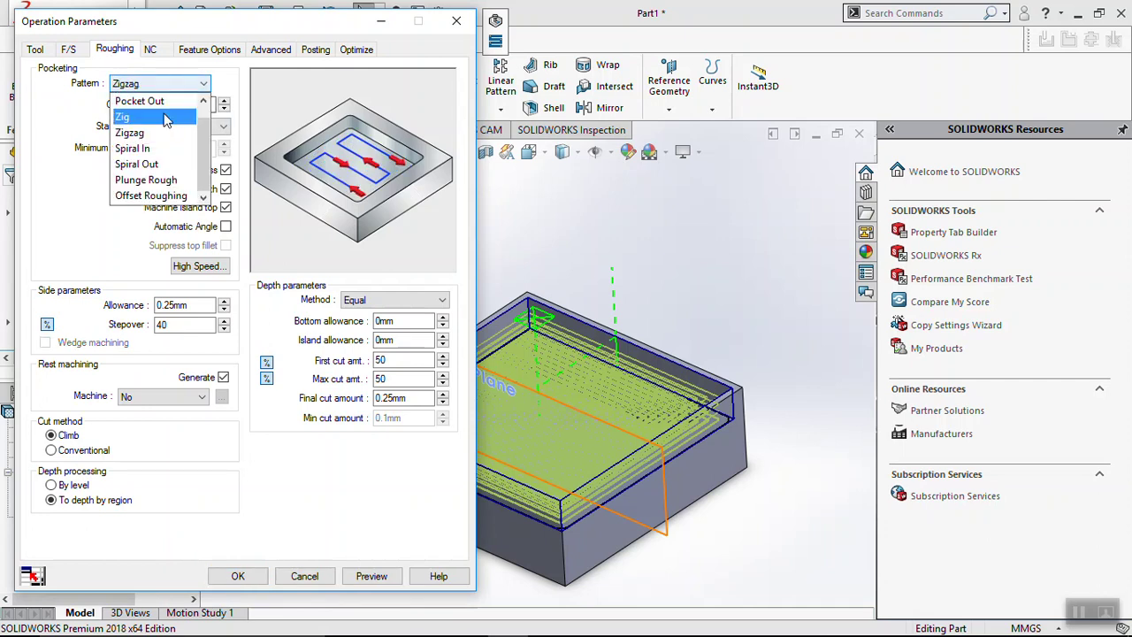
pyautogui.click(156, 167)
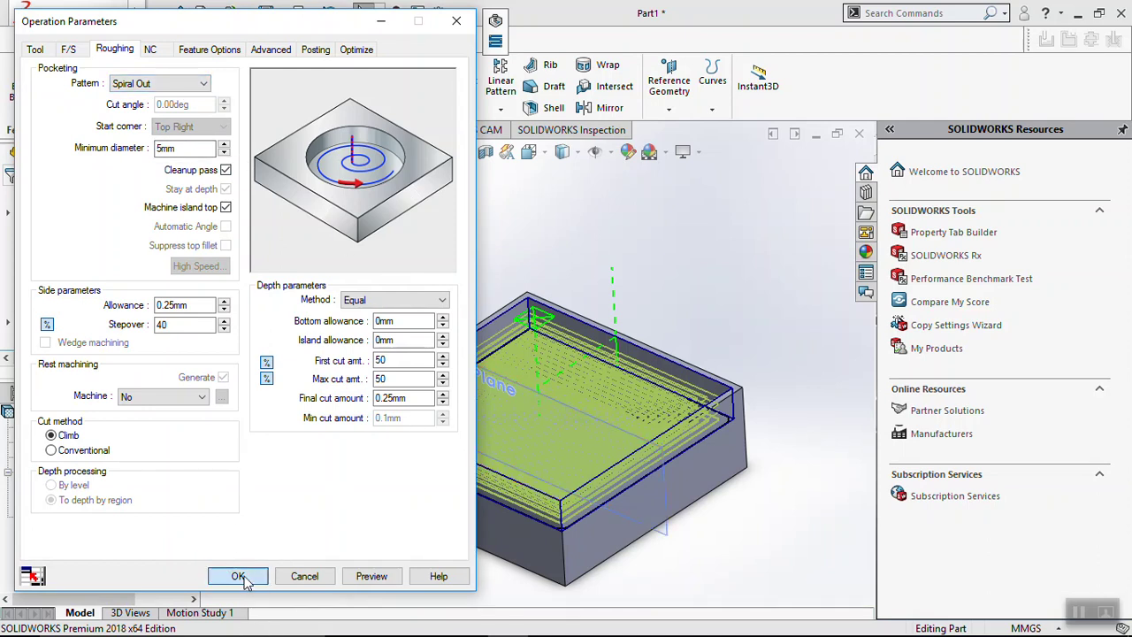
pyautogui.click(245, 576)
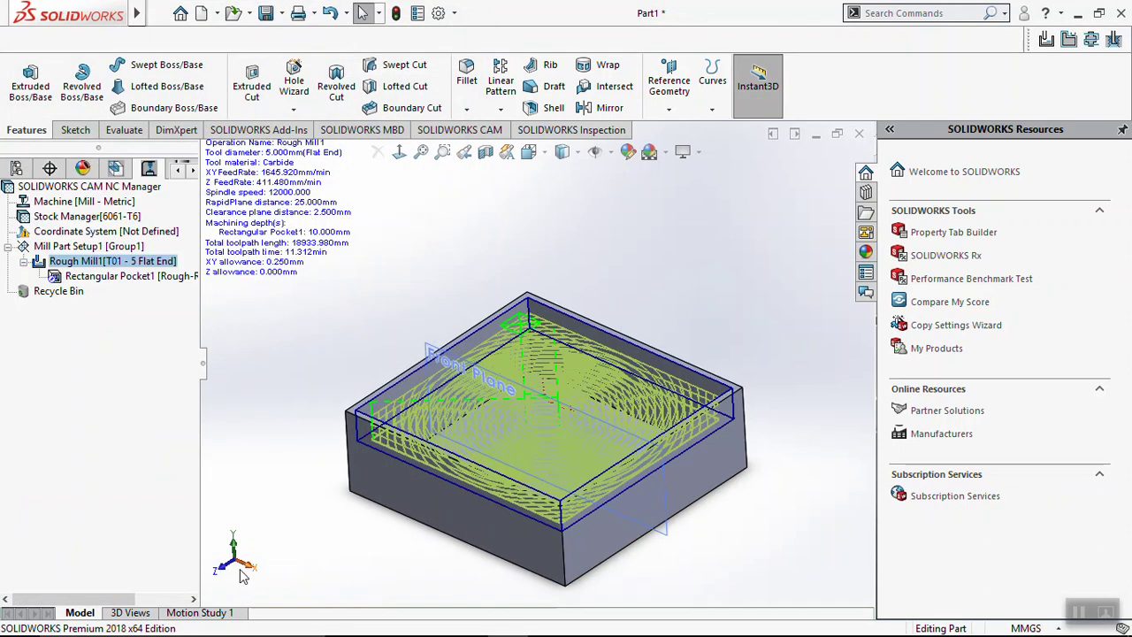
pyautogui.moveTo(521, 428)
pyautogui.mouseDown(button='middle')
pyautogui.moveTo(527, 464)
pyautogui.moveTo(495, 442)
pyautogui.mouseUp(button='middle')
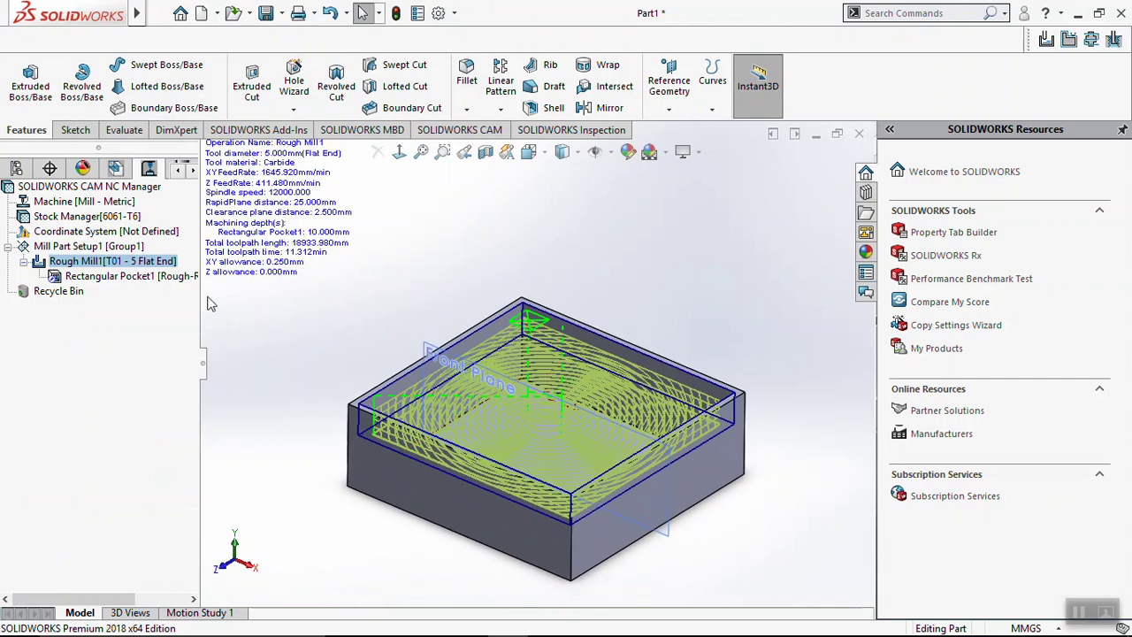
# Reopen Rough Mill1's parameters, browse the clearance, entry, Z-limit, posting and optimization tabs, ending on Roughing.
pyautogui.rightClick(137, 264)
pyautogui.click(189, 183)
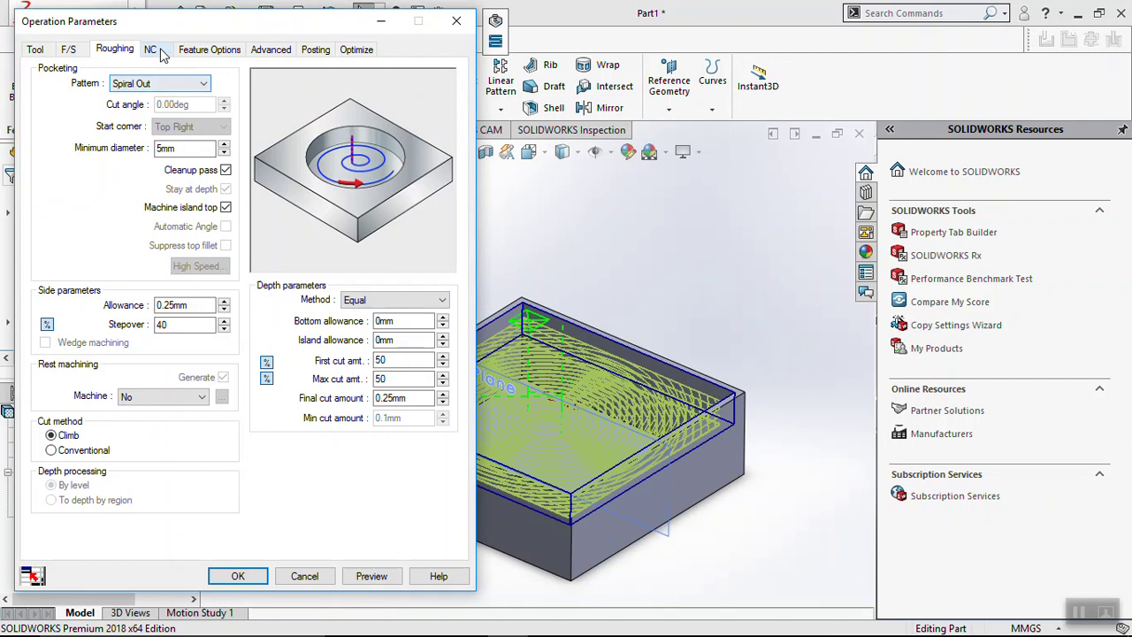
pyautogui.click(155, 49)
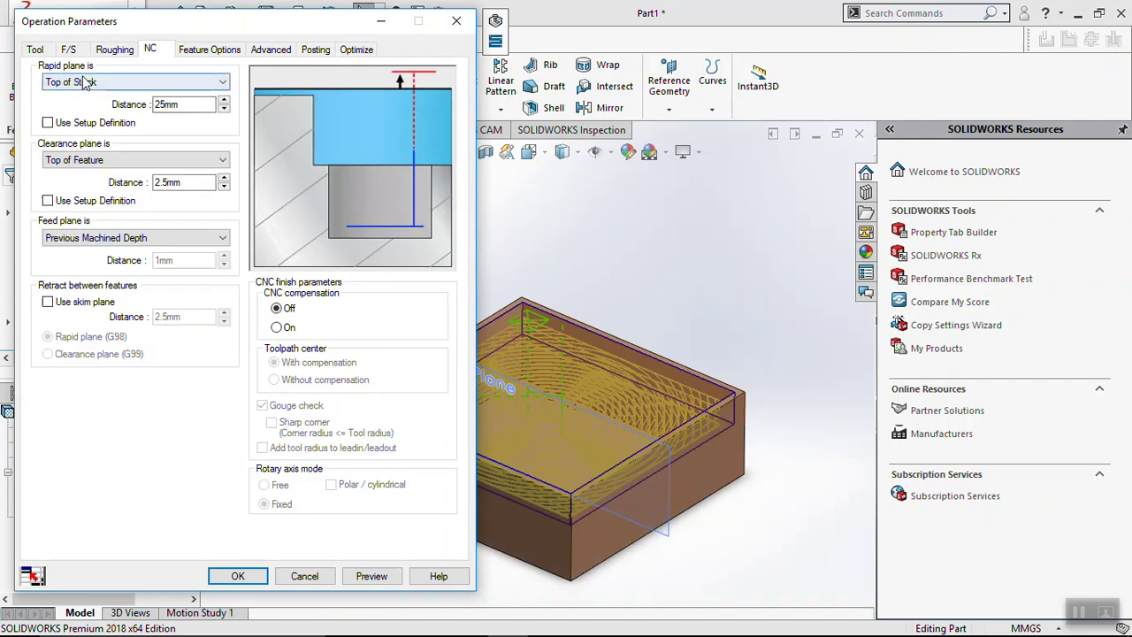
pyautogui.click(205, 53)
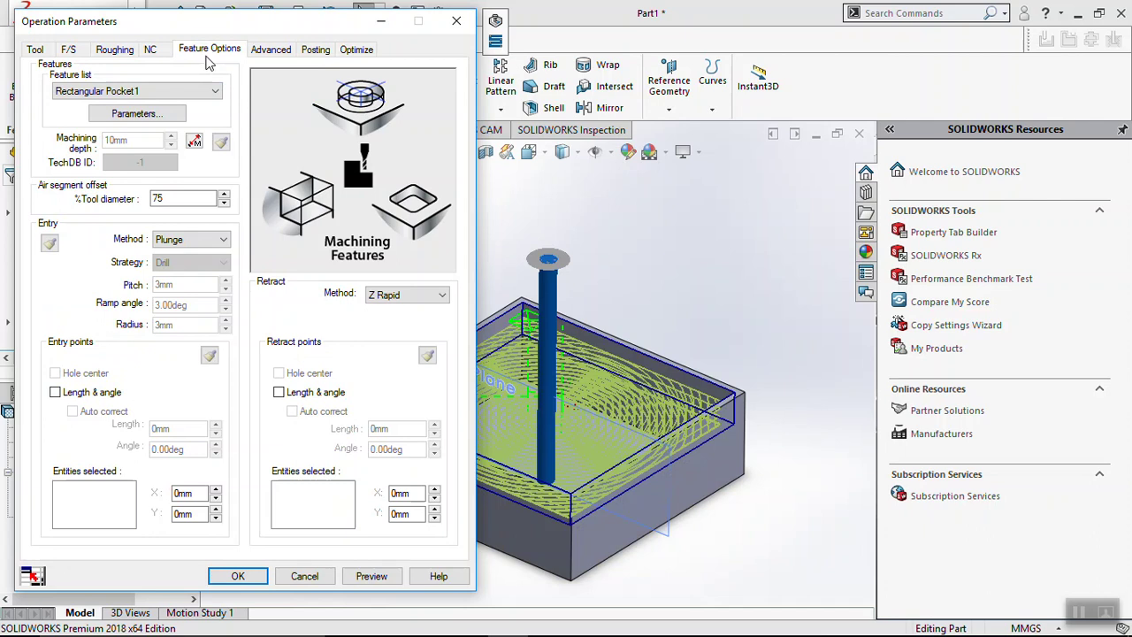
pyautogui.click(276, 51)
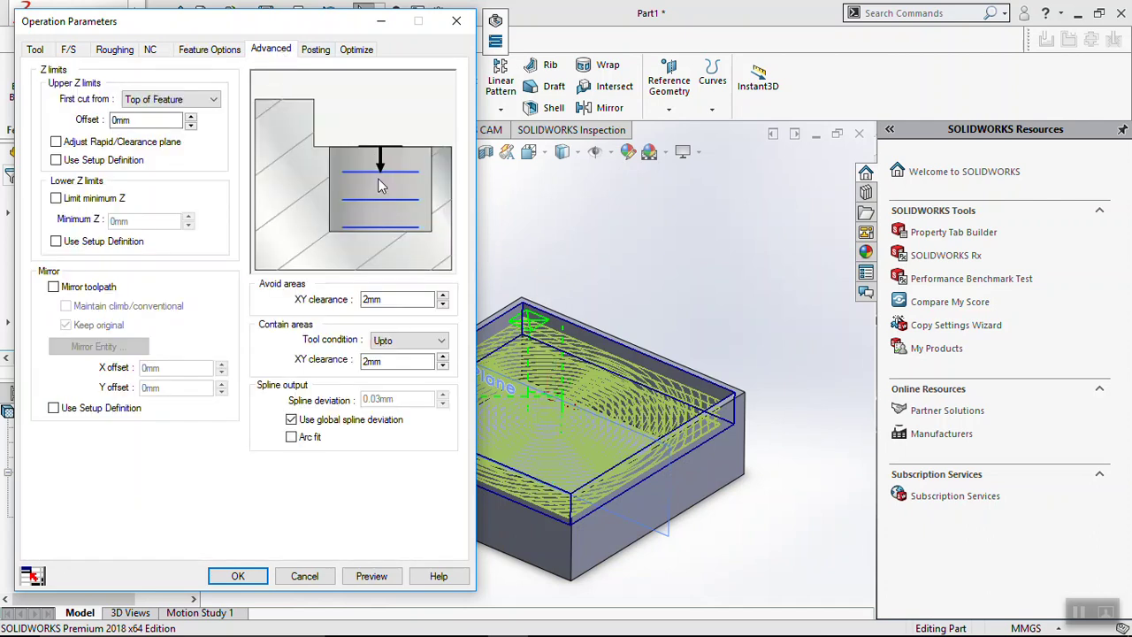
pyautogui.click(315, 49)
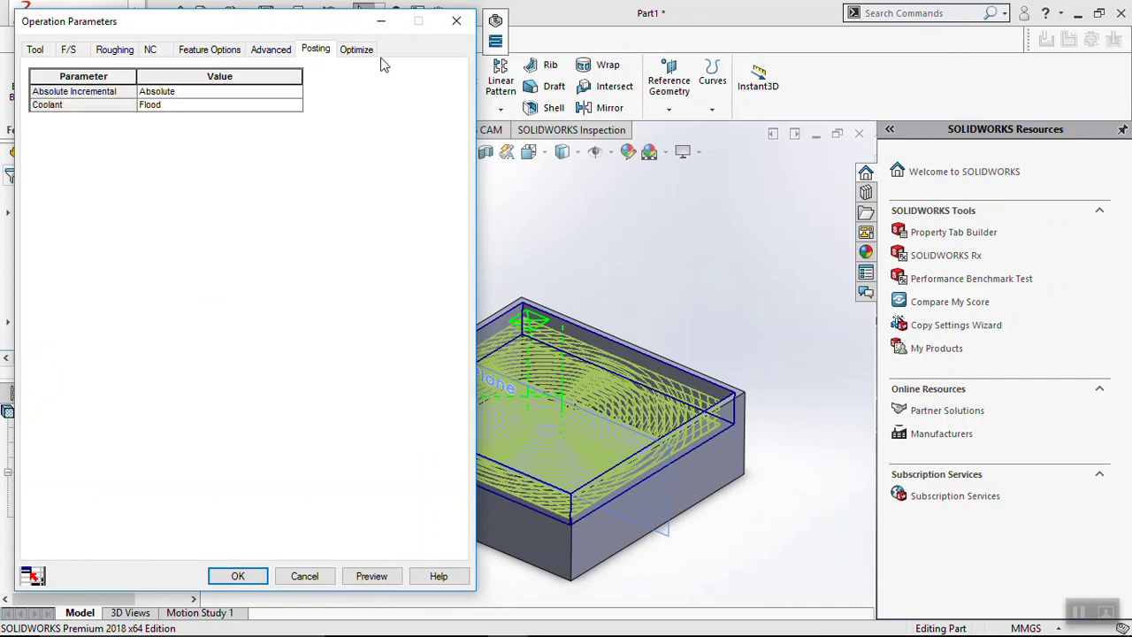
pyautogui.click(356, 49)
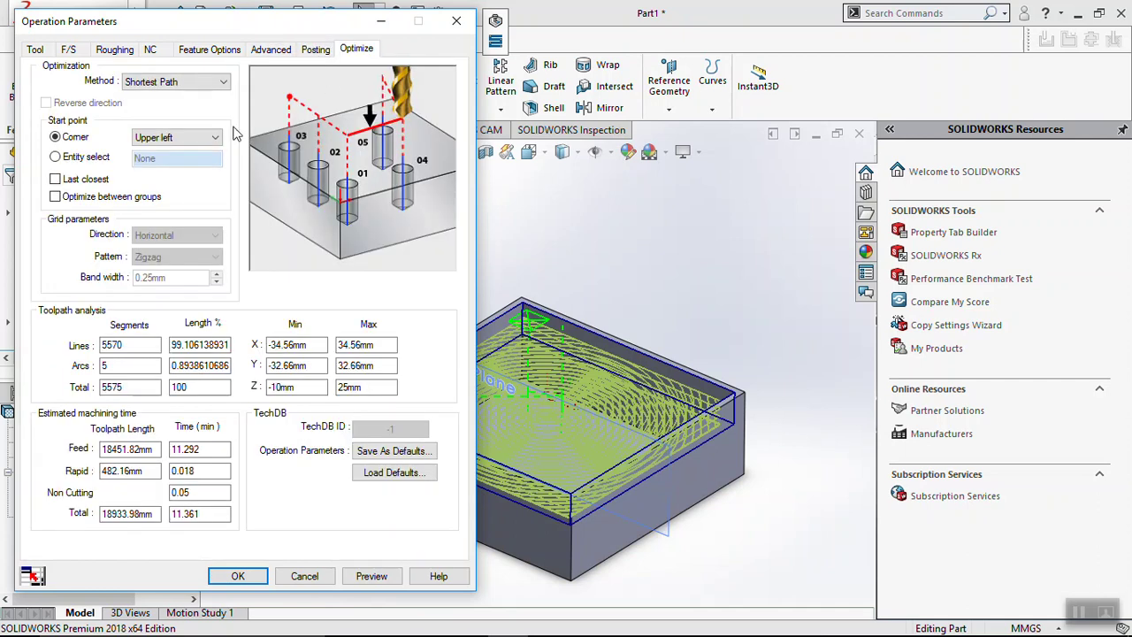
pyautogui.click(116, 51)
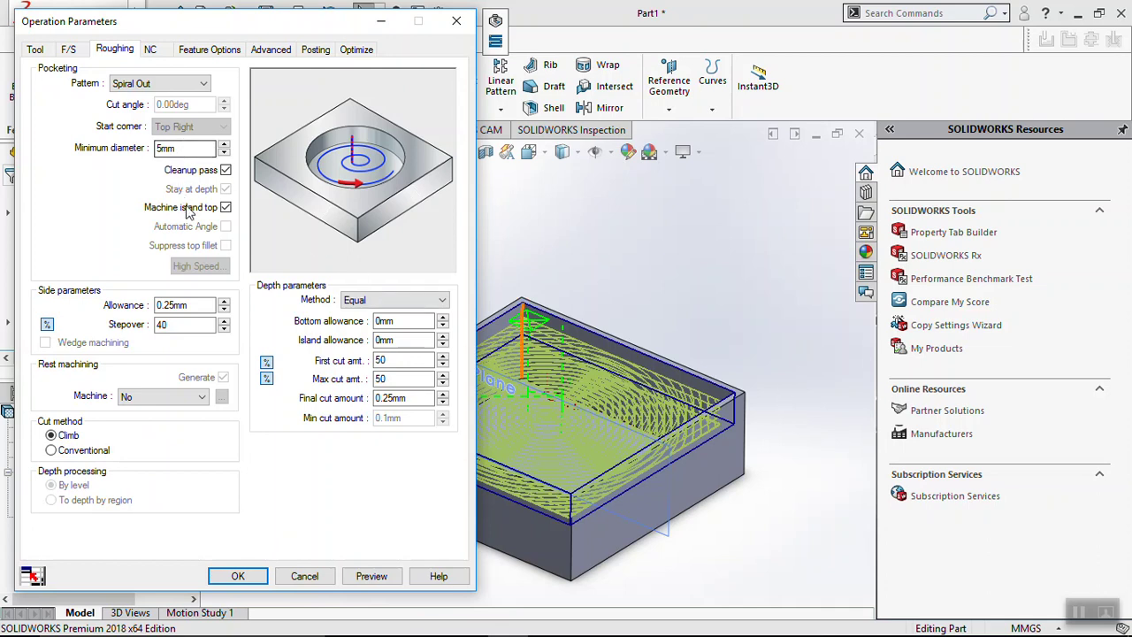
# Review the 40 stepover, 0.25mm allowance and first cut amount, keeping Spiral Out.
pyautogui.doubleClick(197, 325)
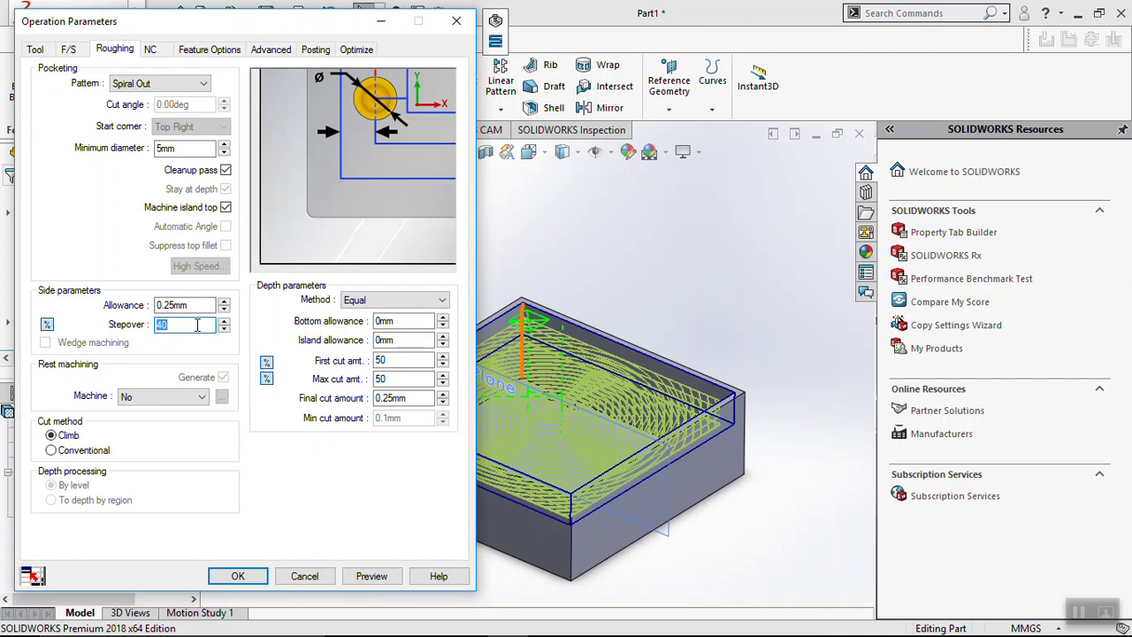
pyautogui.doubleClick(203, 304)
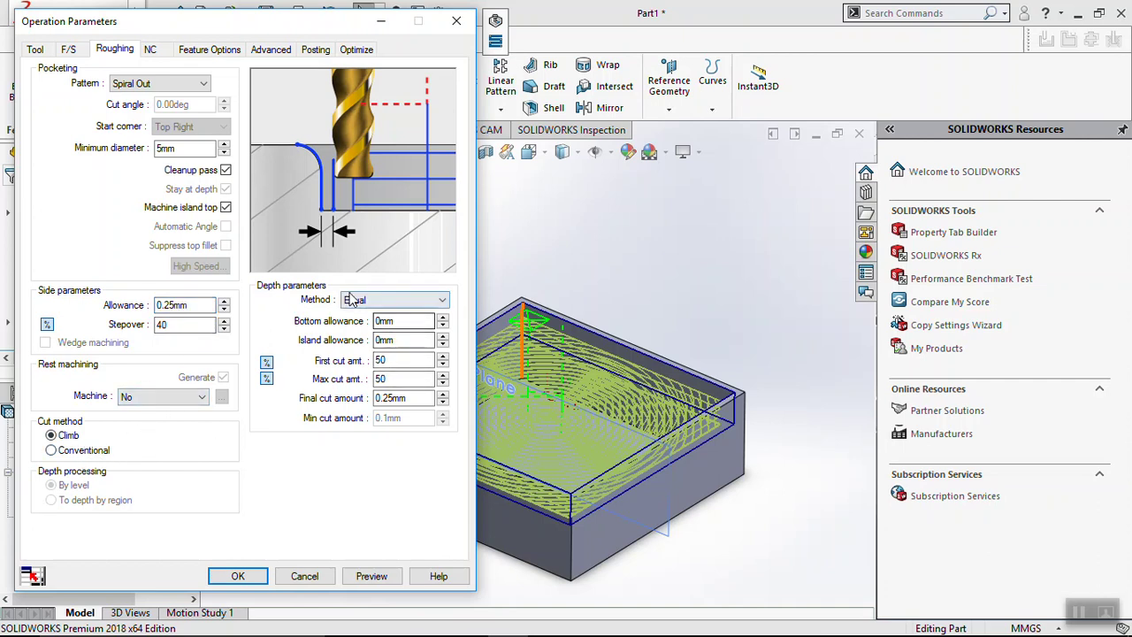
pyautogui.doubleClick(406, 360)
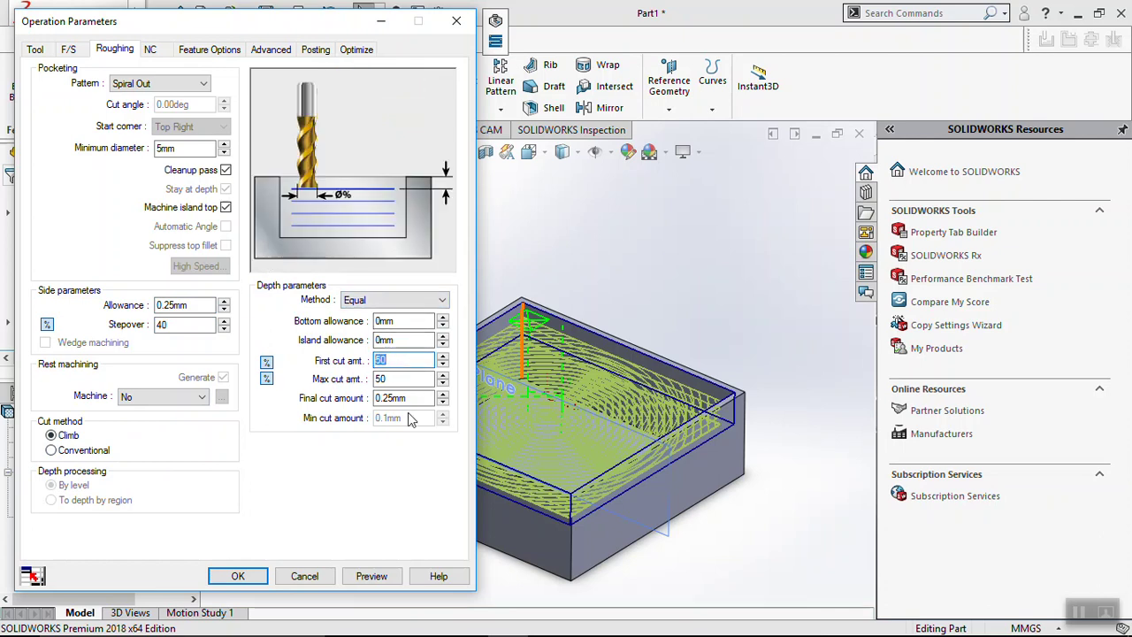
pyautogui.click(133, 87)
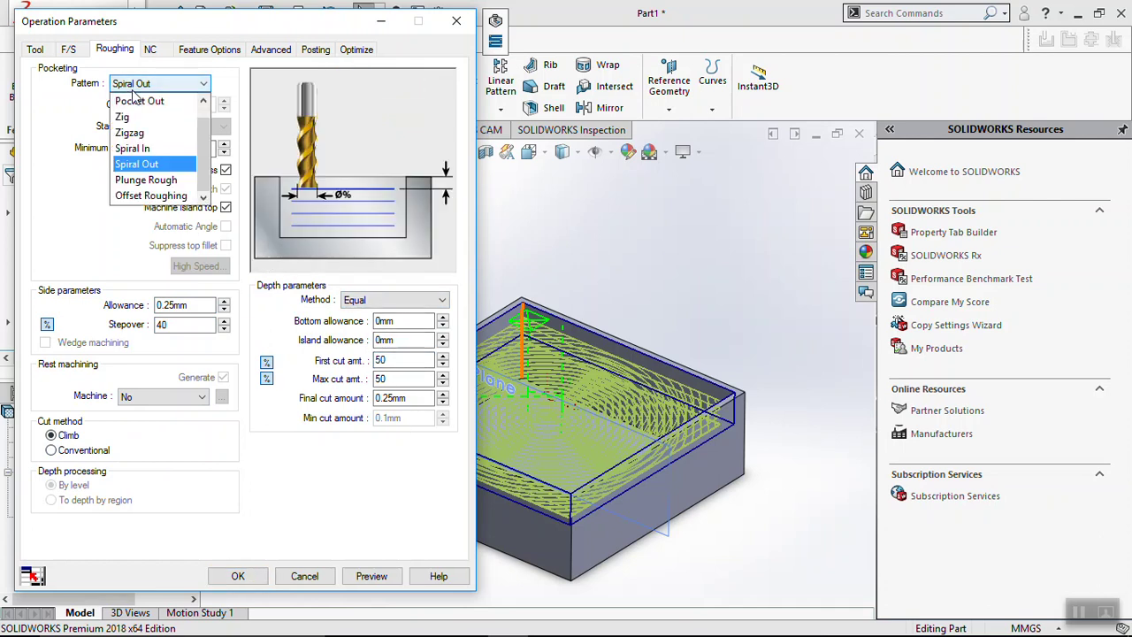
pyautogui.click(134, 92)
# Check the feed/speed and tool settings, then accept the operation parameters.
pyautogui.click(68, 51)
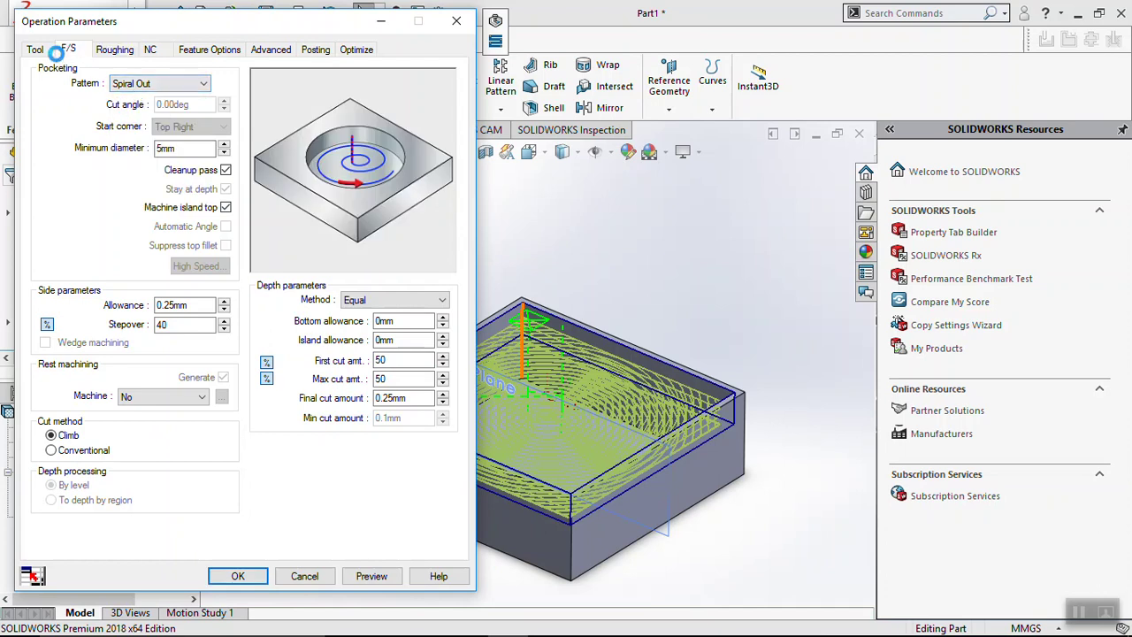
pyautogui.click(37, 50)
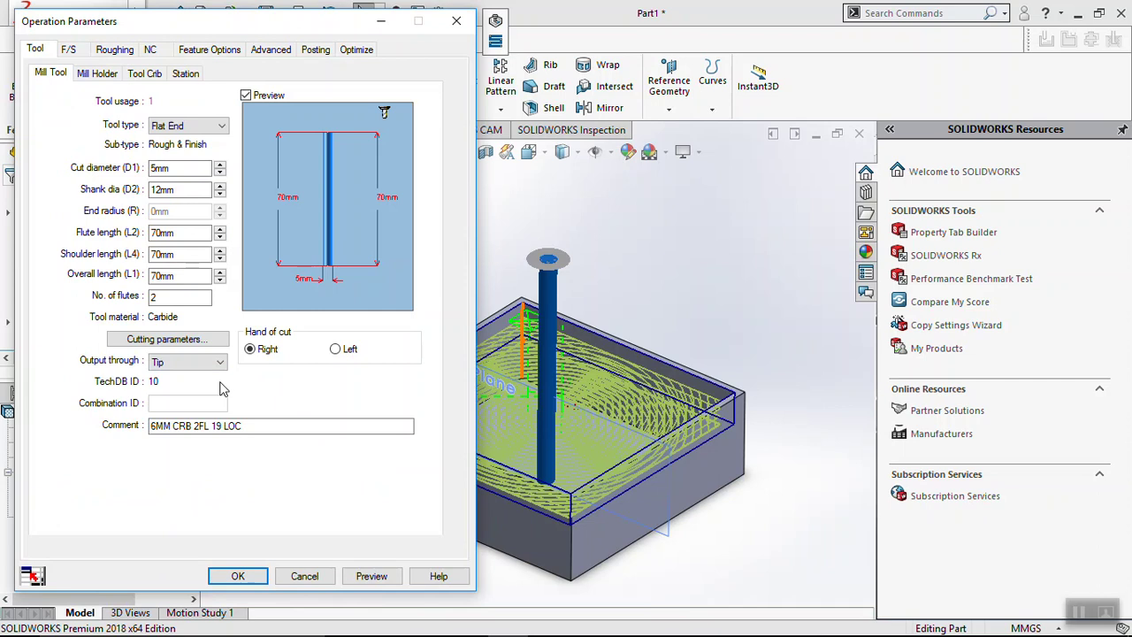
pyautogui.click(245, 575)
pyautogui.click(245, 577)
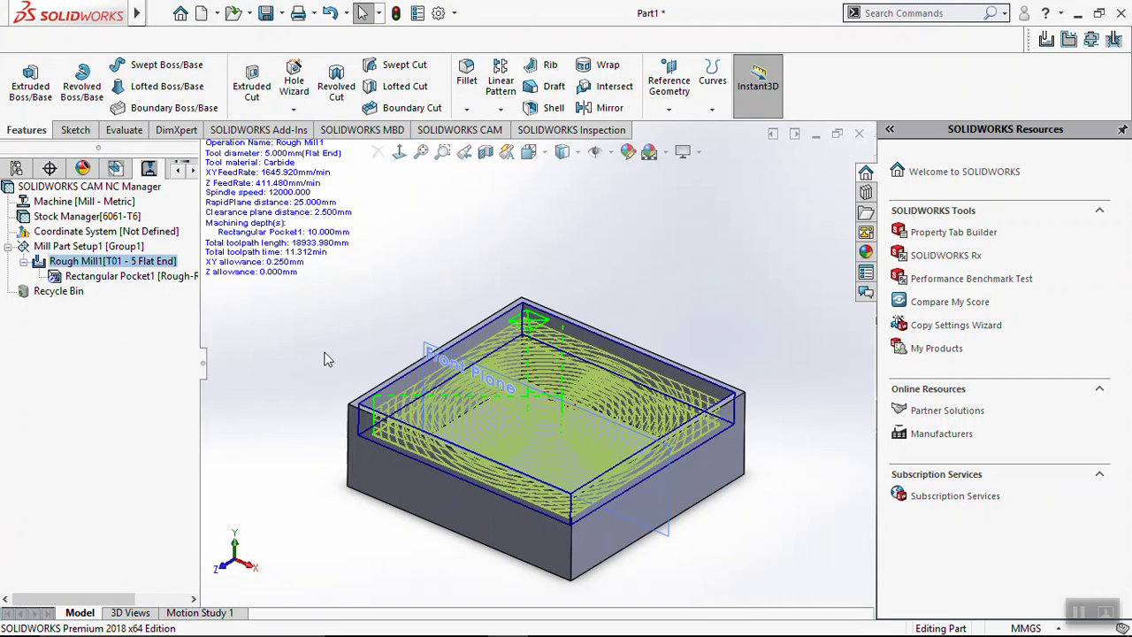
pyautogui.click(105, 276)
pyautogui.rightClick(106, 277)
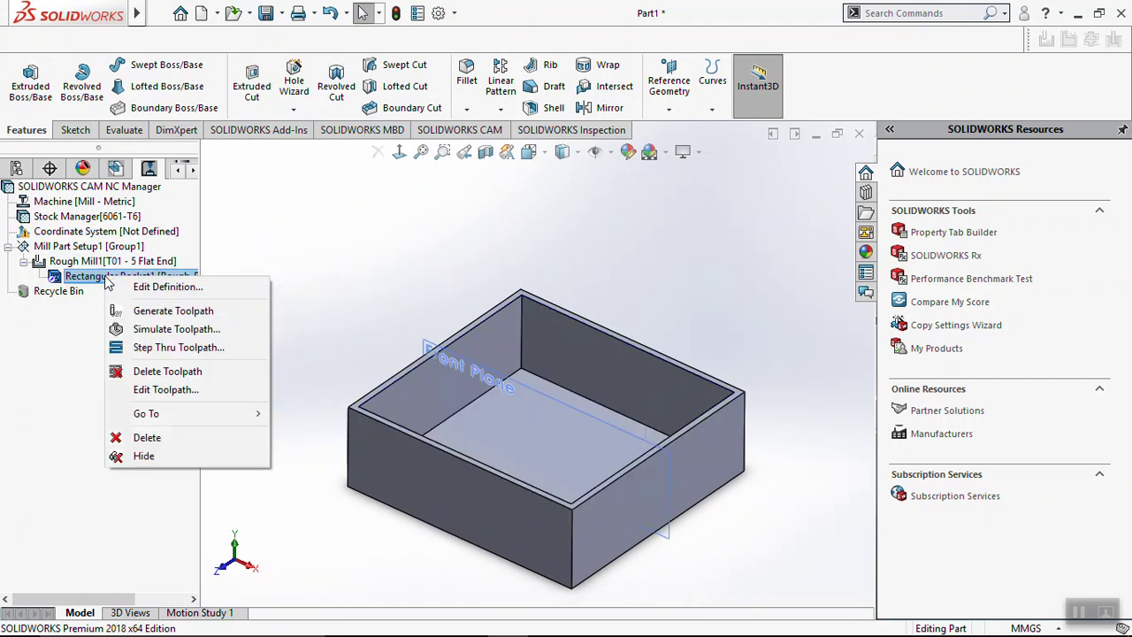
pyautogui.click(237, 348)
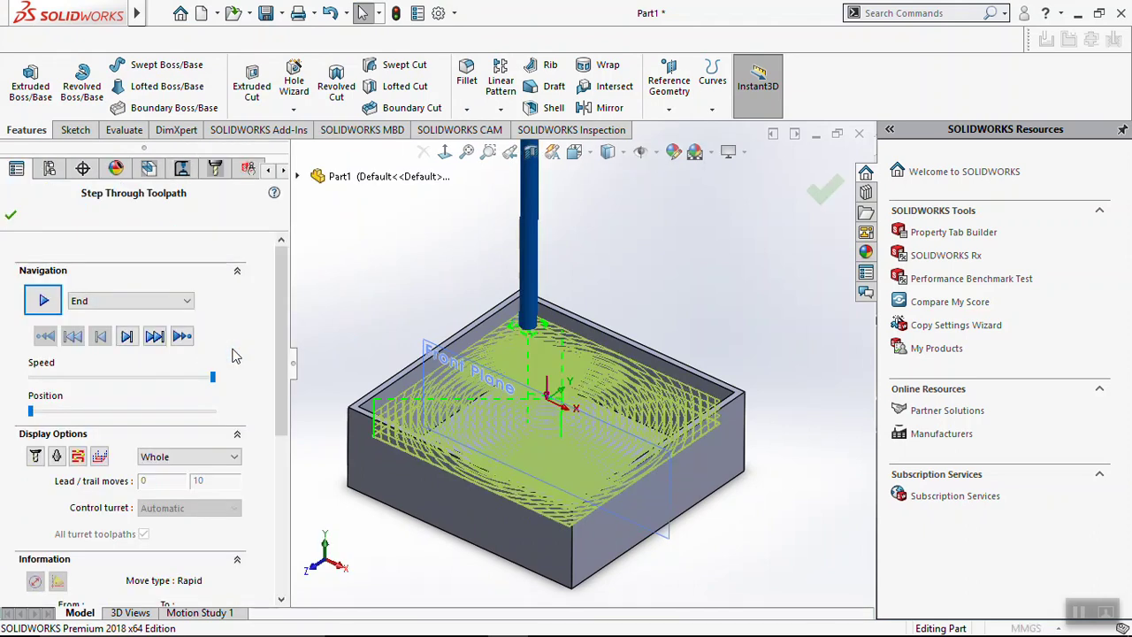
pyautogui.click(126, 336)
pyautogui.click(101, 339)
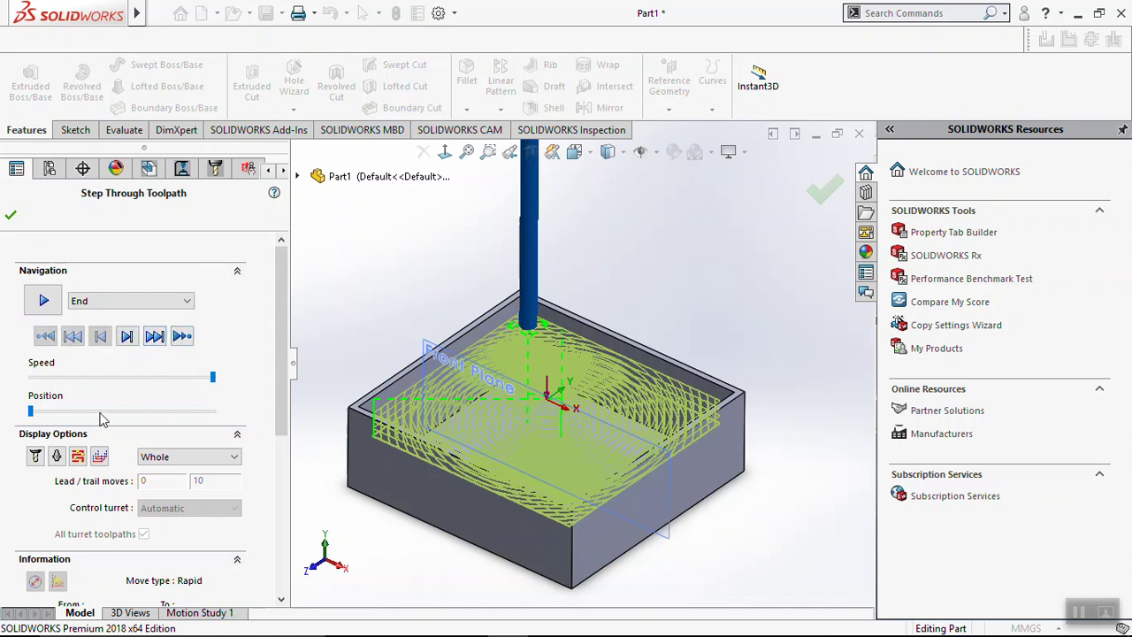
pyautogui.click(44, 299)
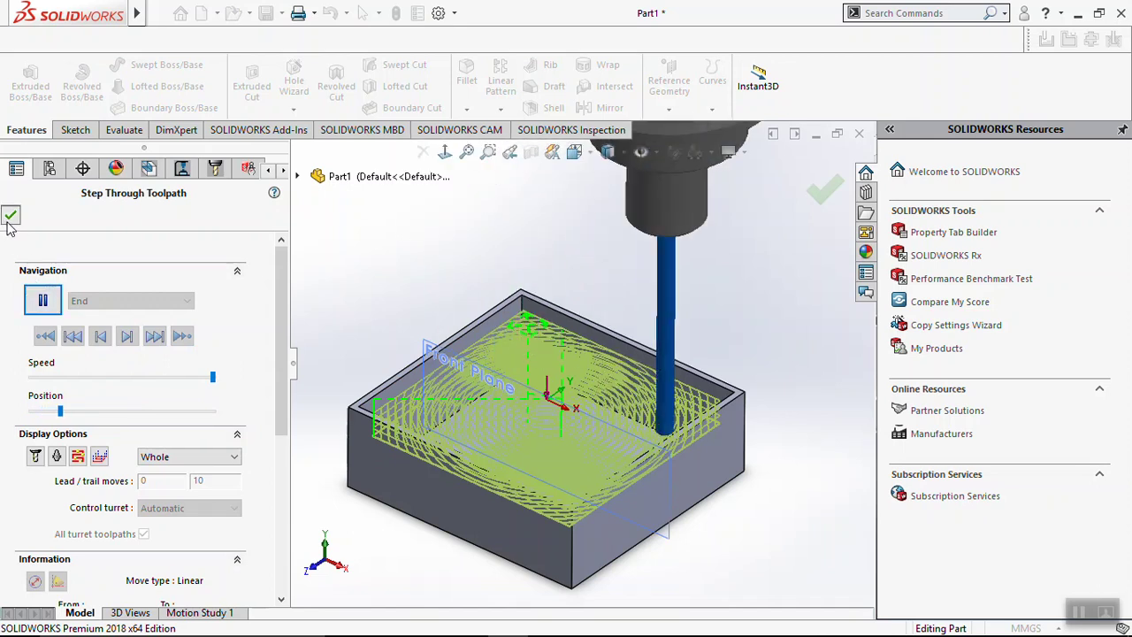
pyautogui.click(43, 300)
pyautogui.click(807, 186)
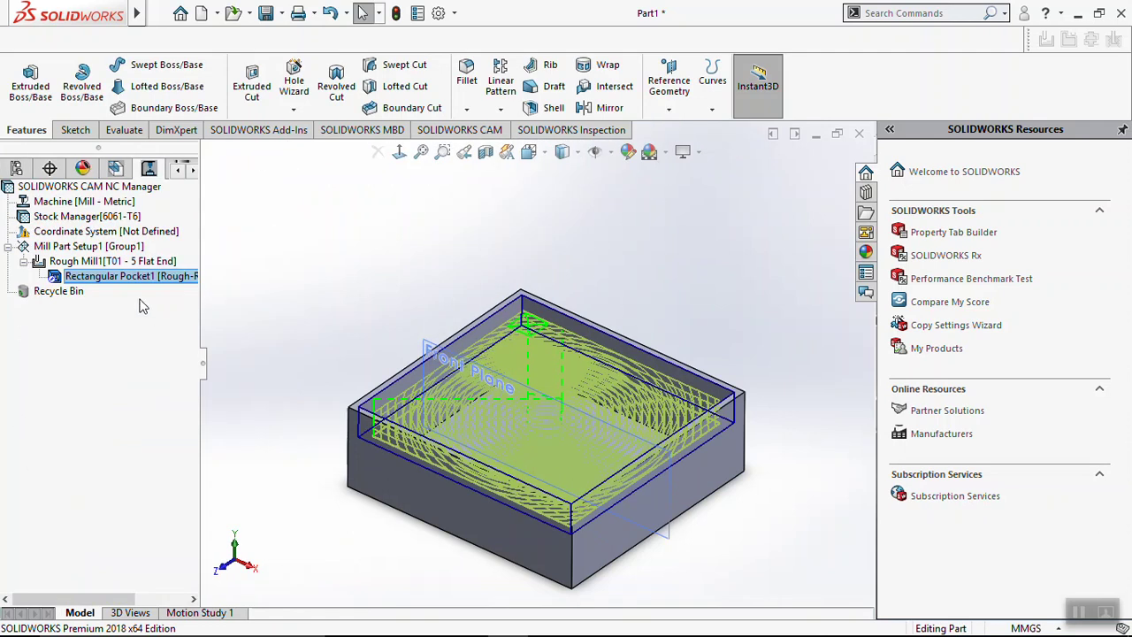
# Start the material-removal toolpath simulation for Rectangular Pocket1.
pyautogui.rightClick(138, 277)
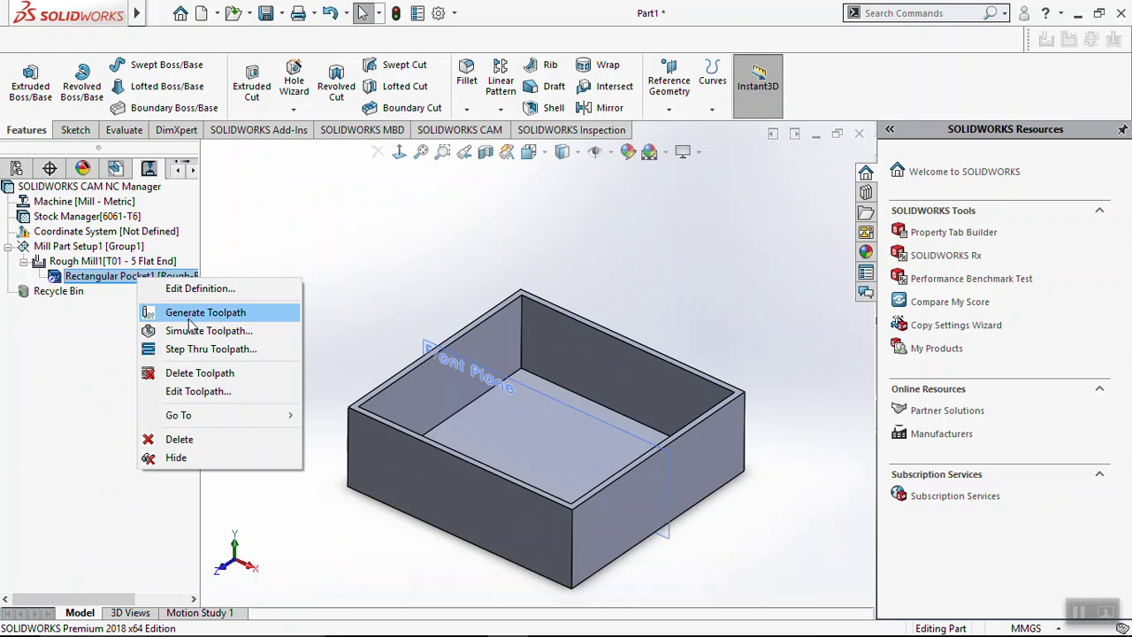
pyautogui.click(196, 331)
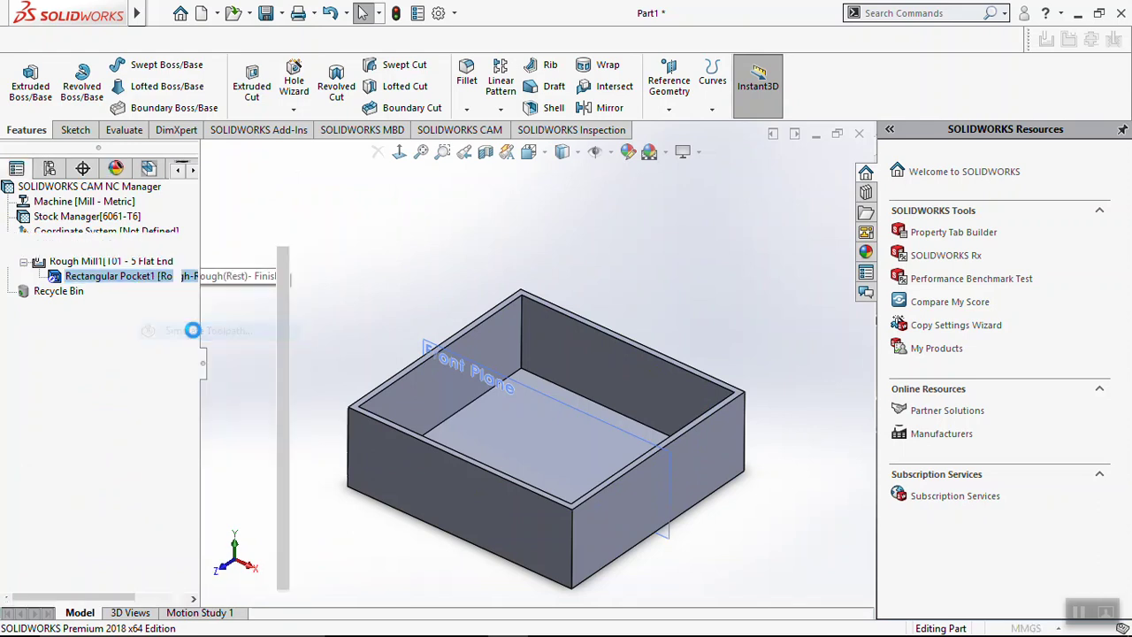
pyautogui.click(104, 322)
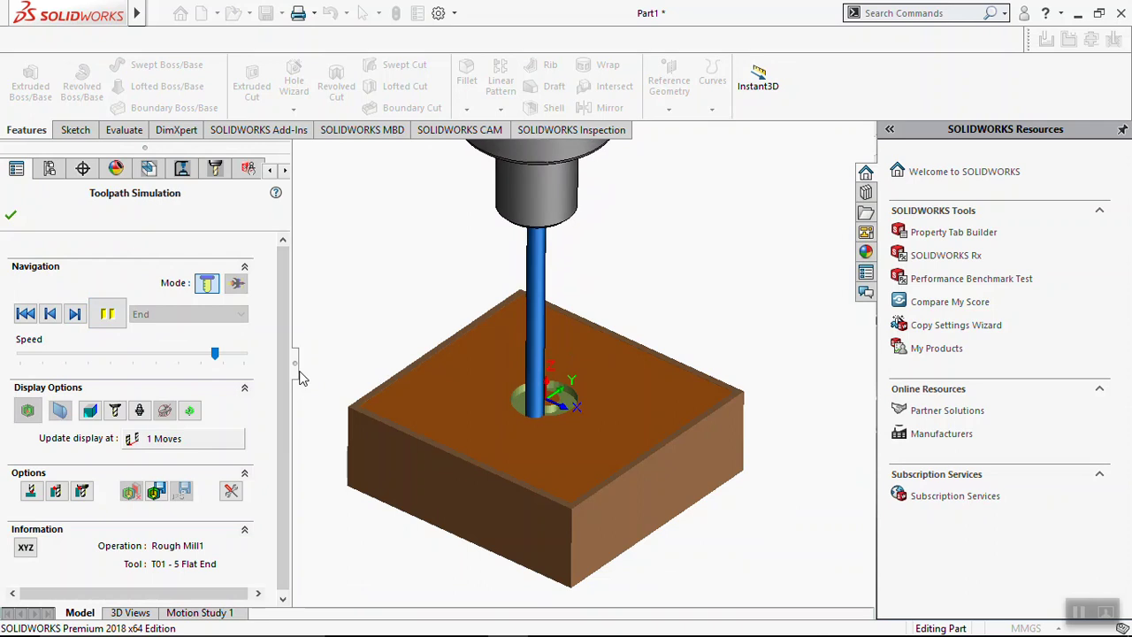
# Fit the stock and tool in view, run the simulation at near-maximum speed, then close it.
pyautogui.press('z')
pyautogui.press('f')
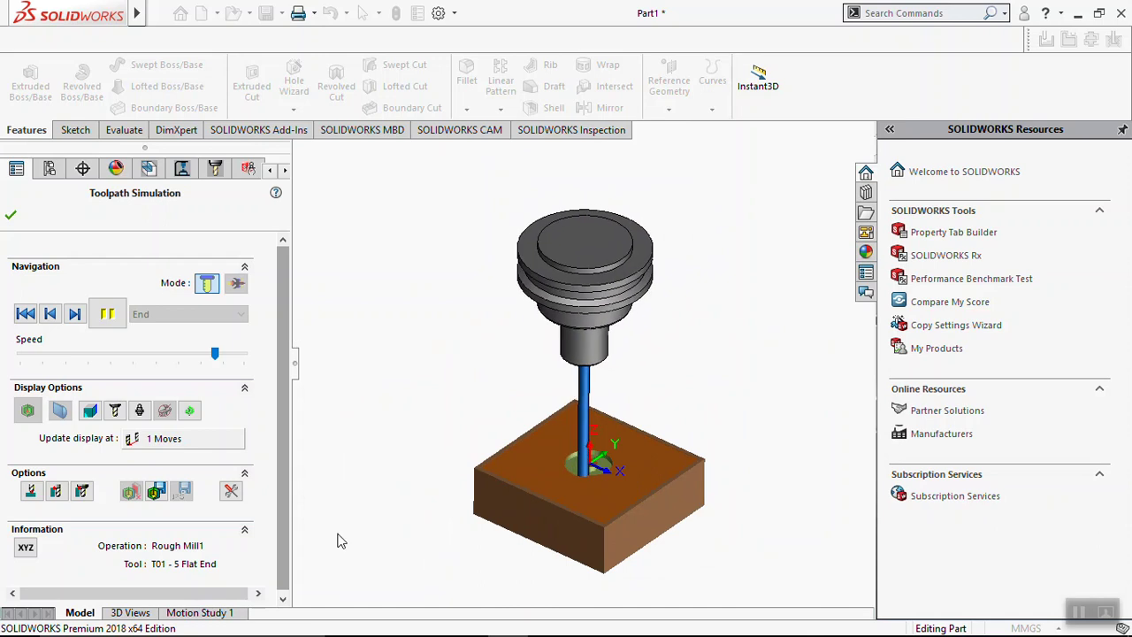
pyautogui.moveTo(228, 357); pyautogui.dragTo(257, 358)
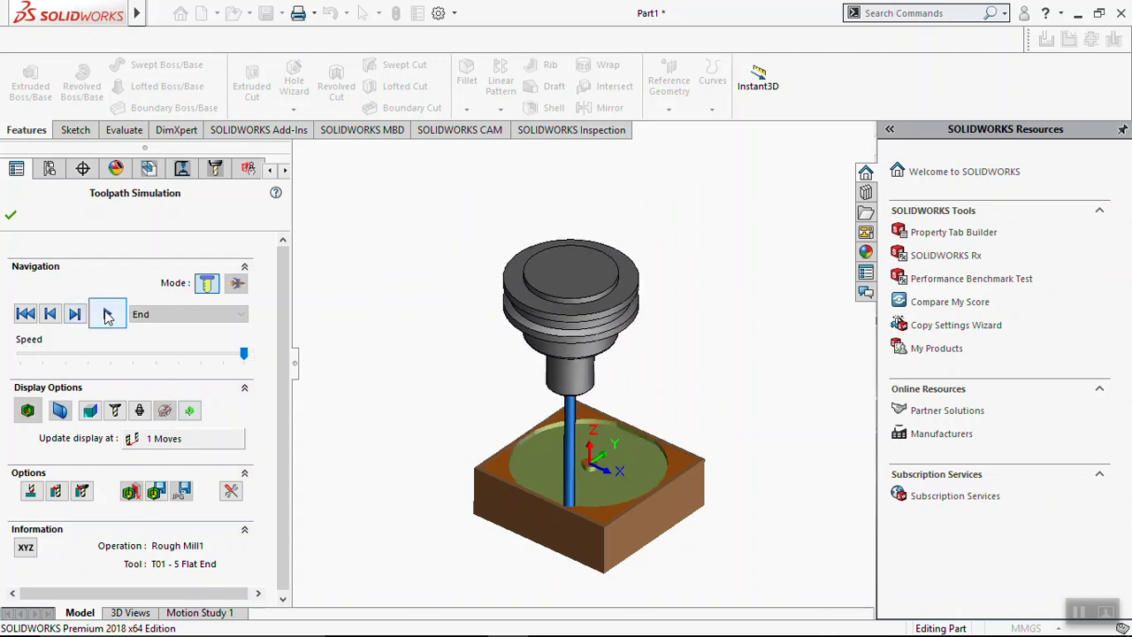
pyautogui.click(11, 216)
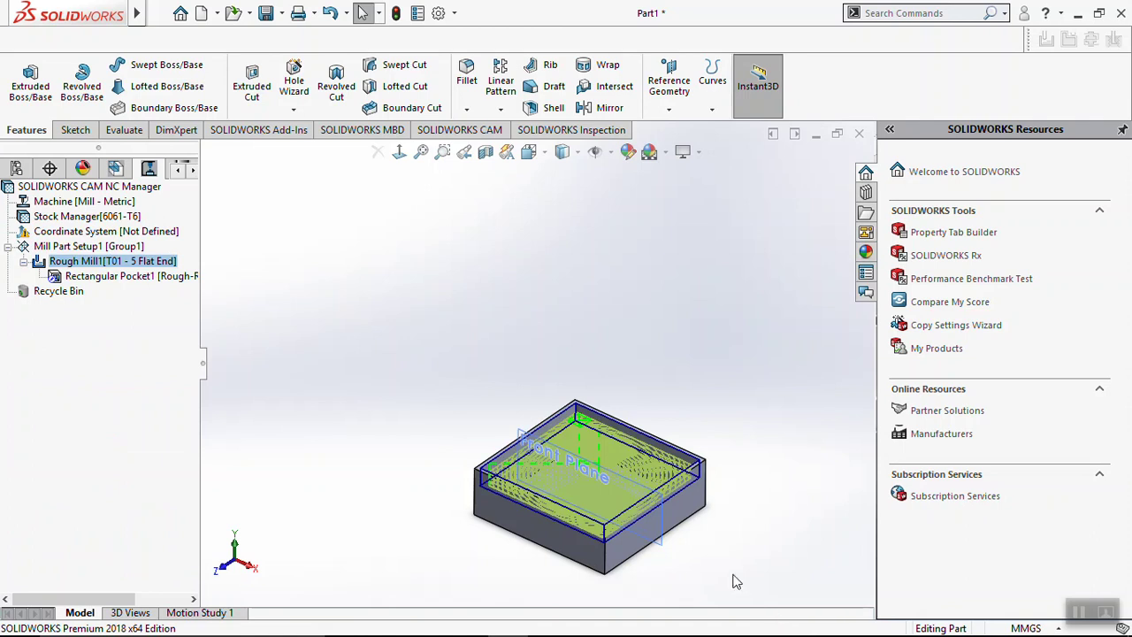
# Zoom out and select Coordinate System so the stock block shows without its spiral toolpath.
pyautogui.scroll(3, 625, 485)
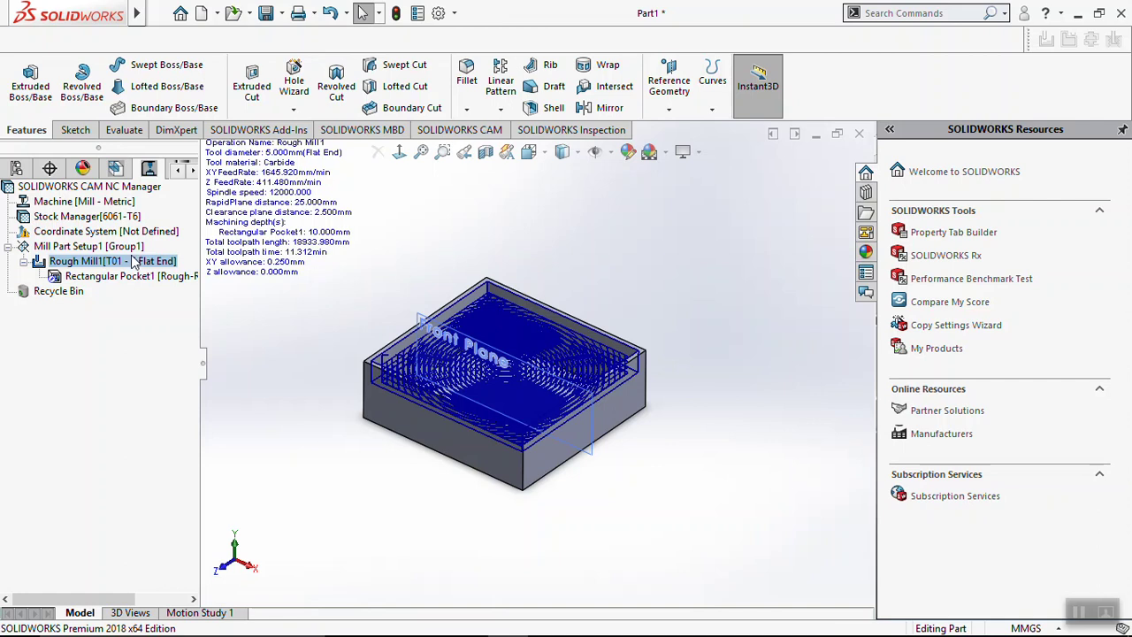
pyautogui.click(75, 231)
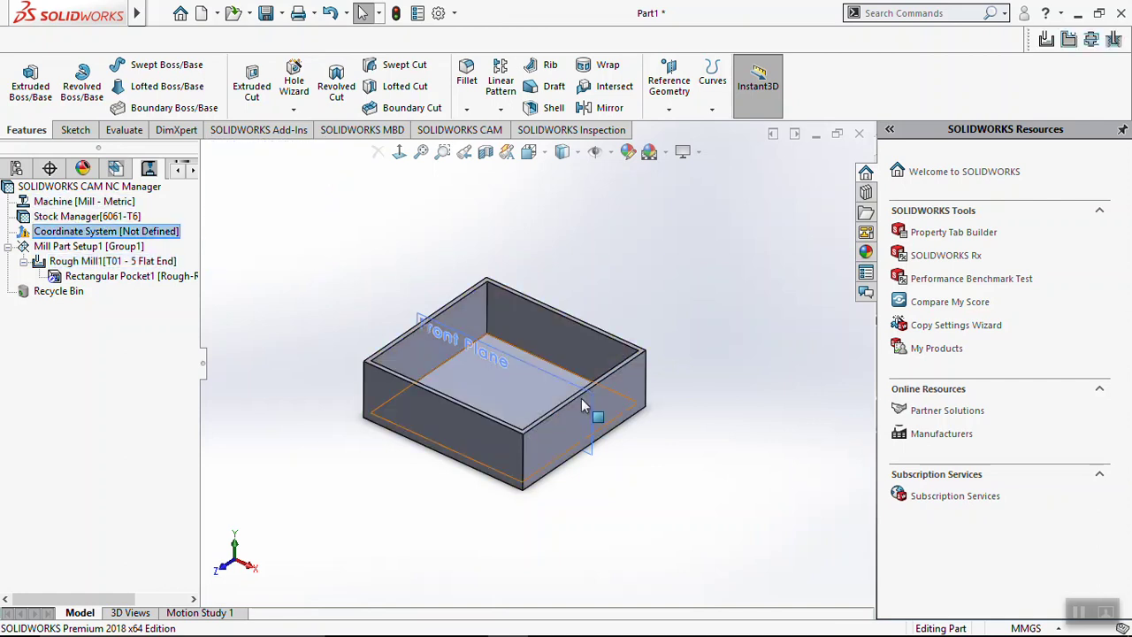